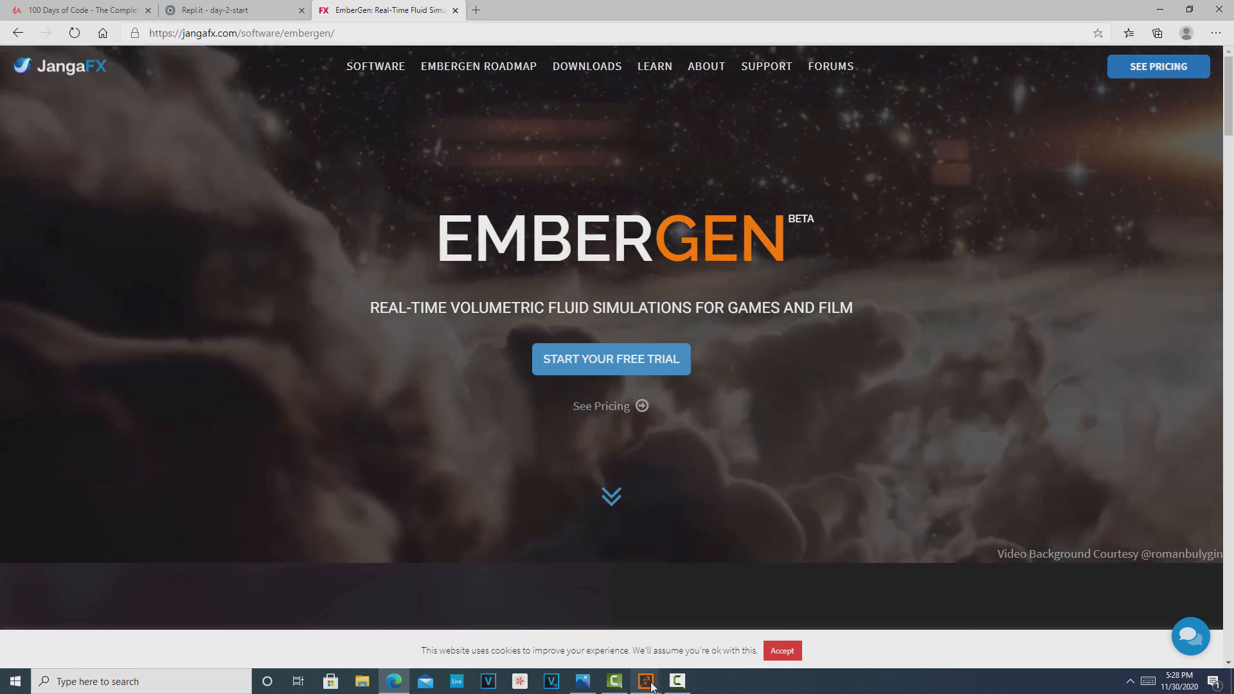
Step: Switch to the EmberGen project window, run the default fire simulation, and pause it once a tall smoke column has formed
{"action": "mouse_move", "coordinate": [650, 682]}
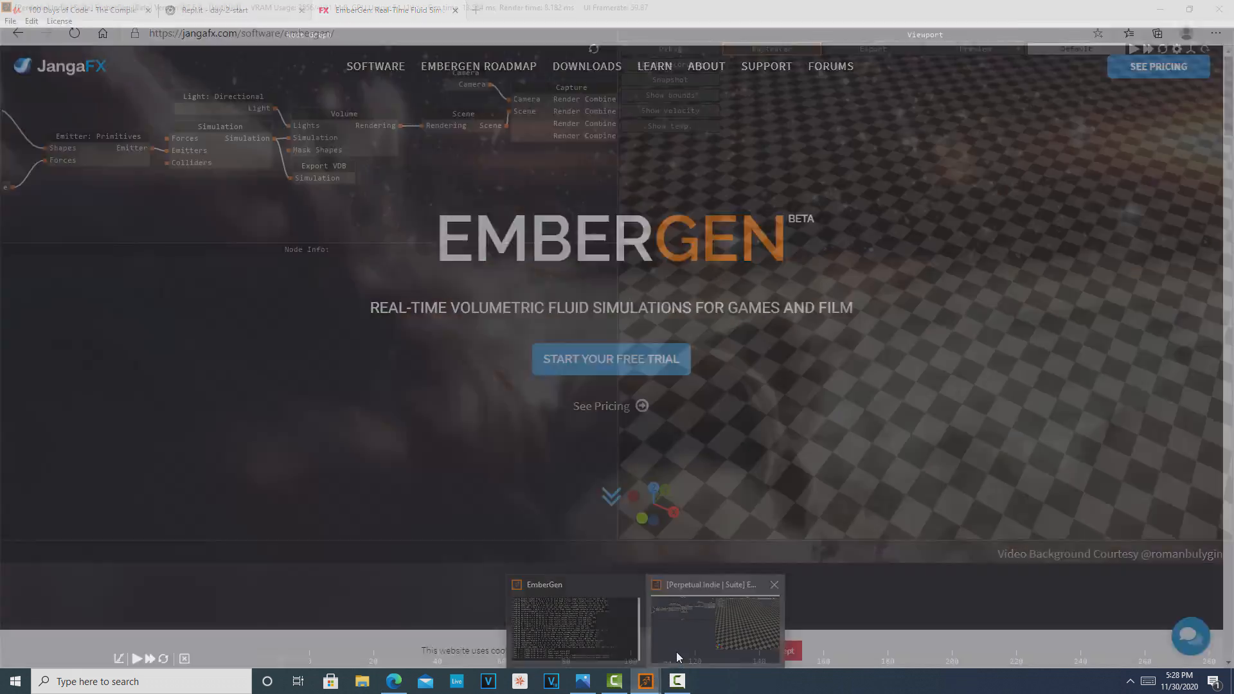
{"action": "left_click", "coordinate": [676, 652]}
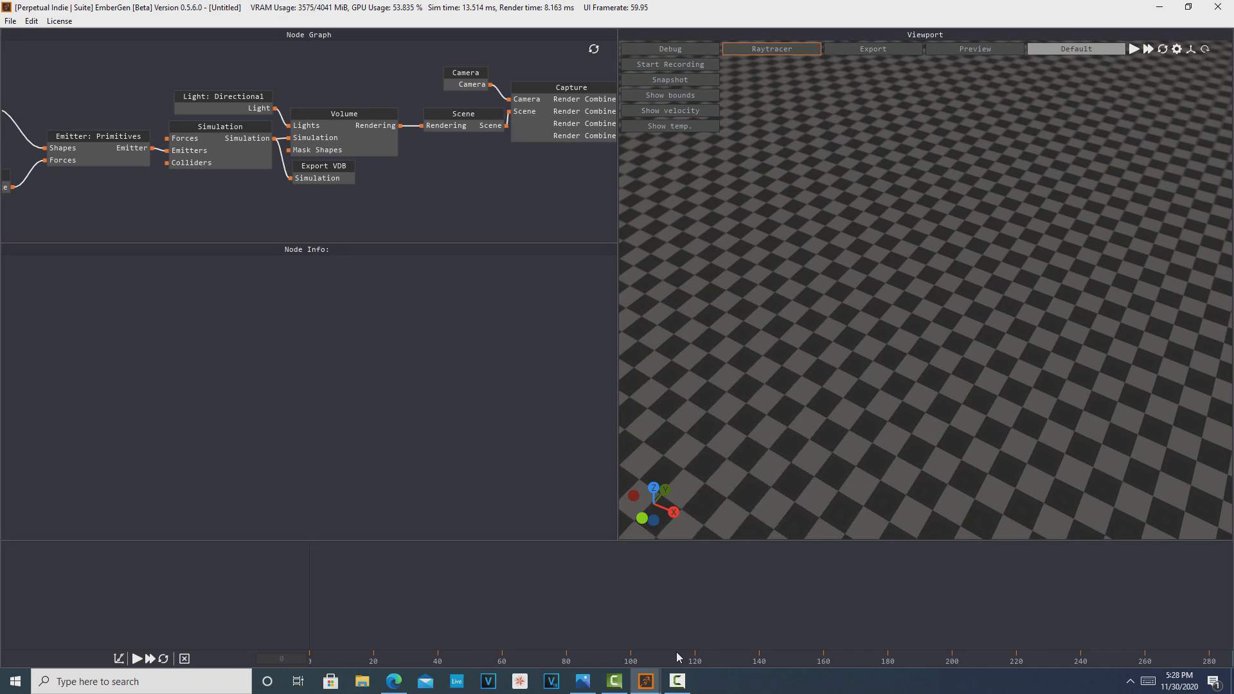
{"action": "left_click", "coordinate": [137, 659]}
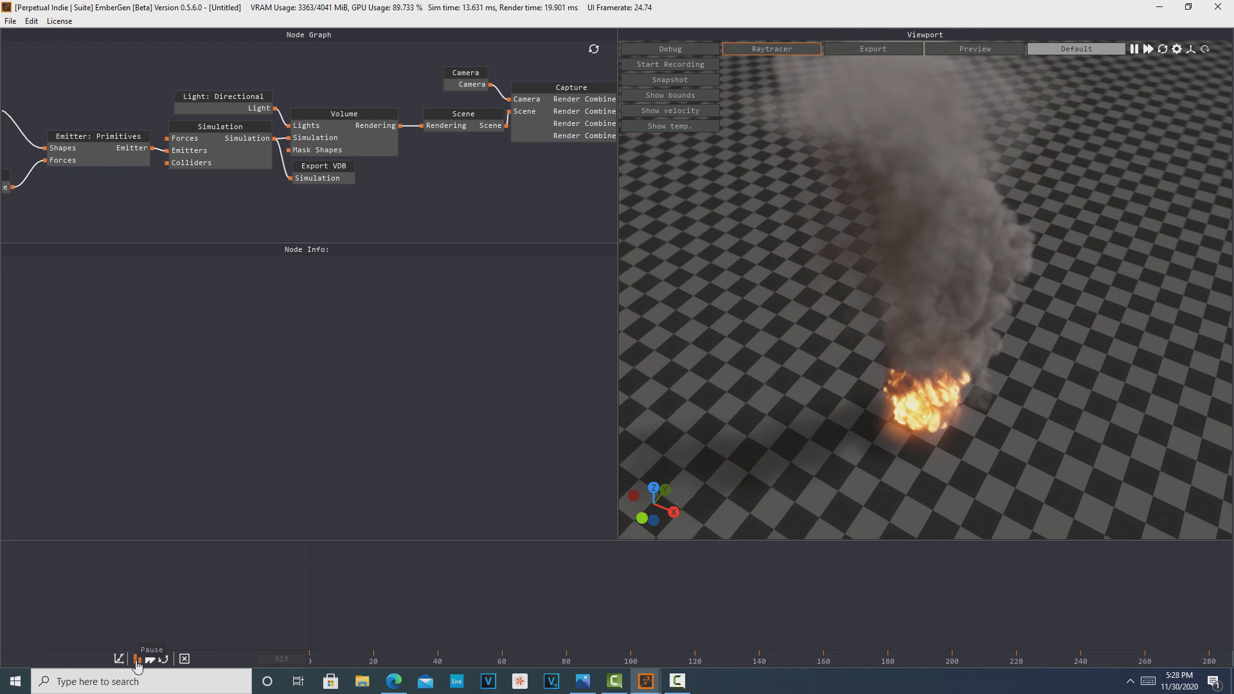
{"action": "left_click", "coordinate": [138, 659]}
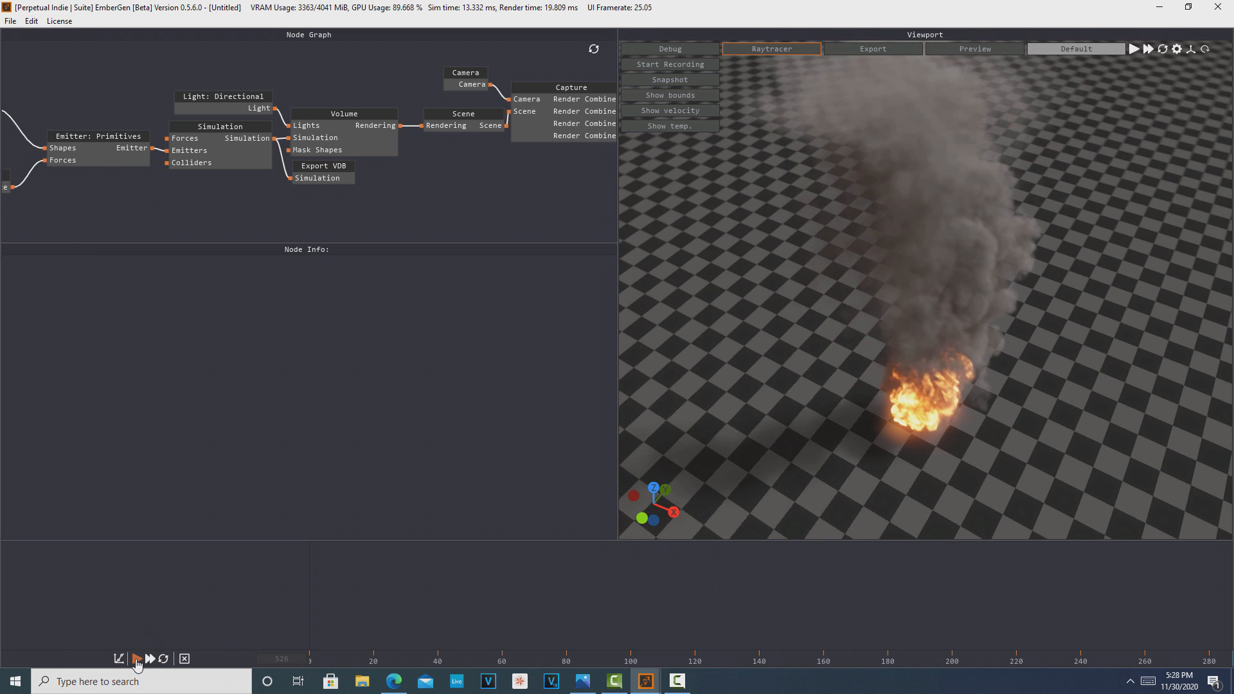
Step: Browse the preset project files in the EmberGenBeta presets folder without opening any of them
{"action": "left_click", "coordinate": [10, 21]}
{"action": "left_click", "coordinate": [41, 51]}
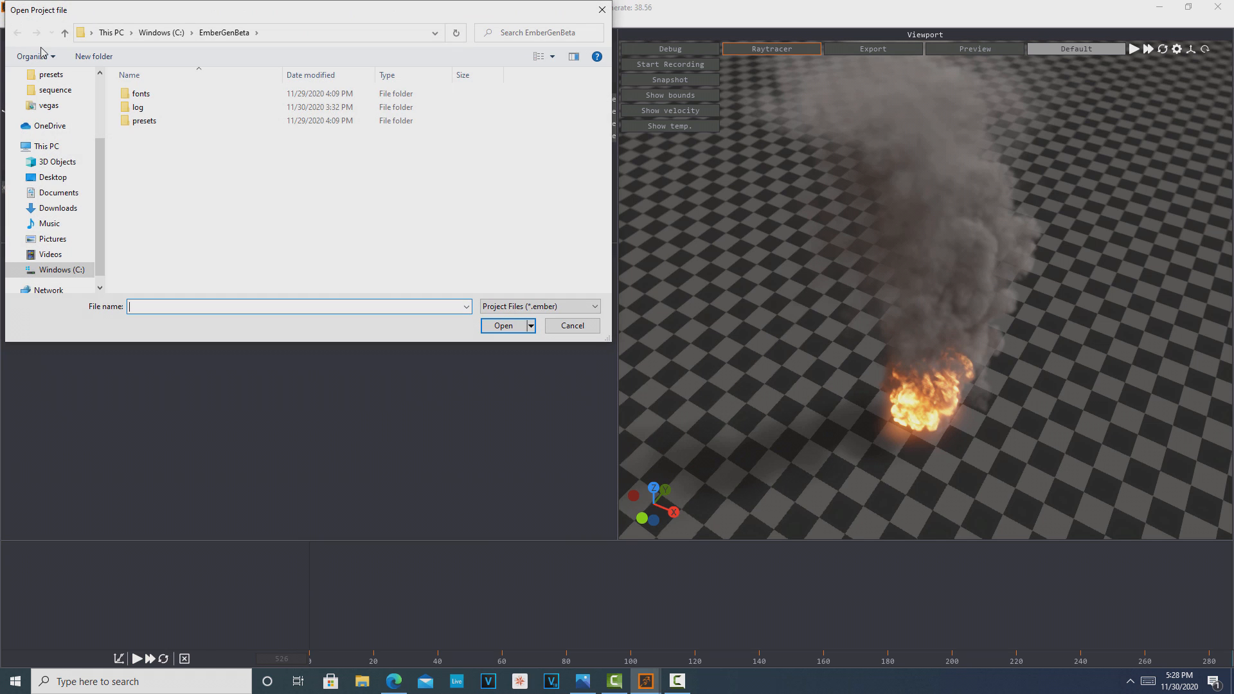
{"action": "double_click", "coordinate": [154, 126]}
{"action": "scroll", "coordinate": [604, 101], "scroll_direction": "down", "scroll_amount": 2}
{"action": "mouse_move", "coordinate": [605, 101]}
{"action": "left_mouse_down"}
{"action": "mouse_move", "coordinate": [607, 270]}
{"action": "mouse_move", "coordinate": [609, 97]}
{"action": "left_mouse_up"}
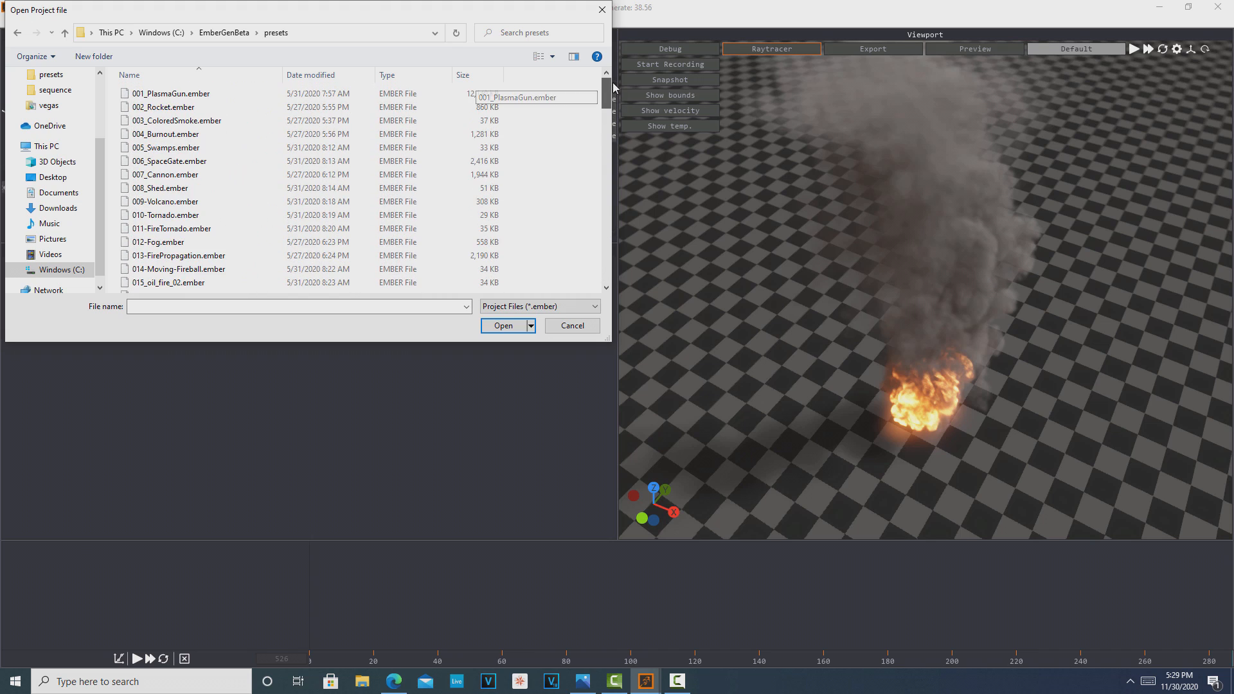
{"action": "scroll", "coordinate": [200, 177], "scroll_direction": "down", "scroll_amount": 2}
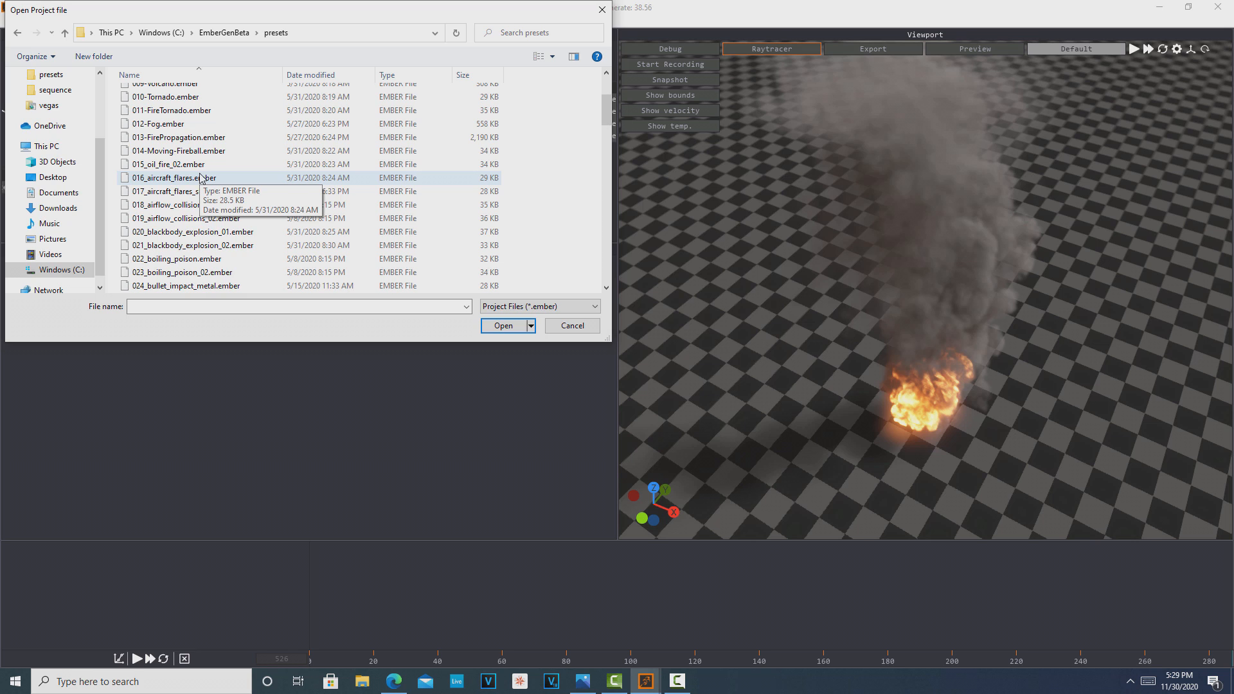
{"action": "left_click", "coordinate": [574, 327]}
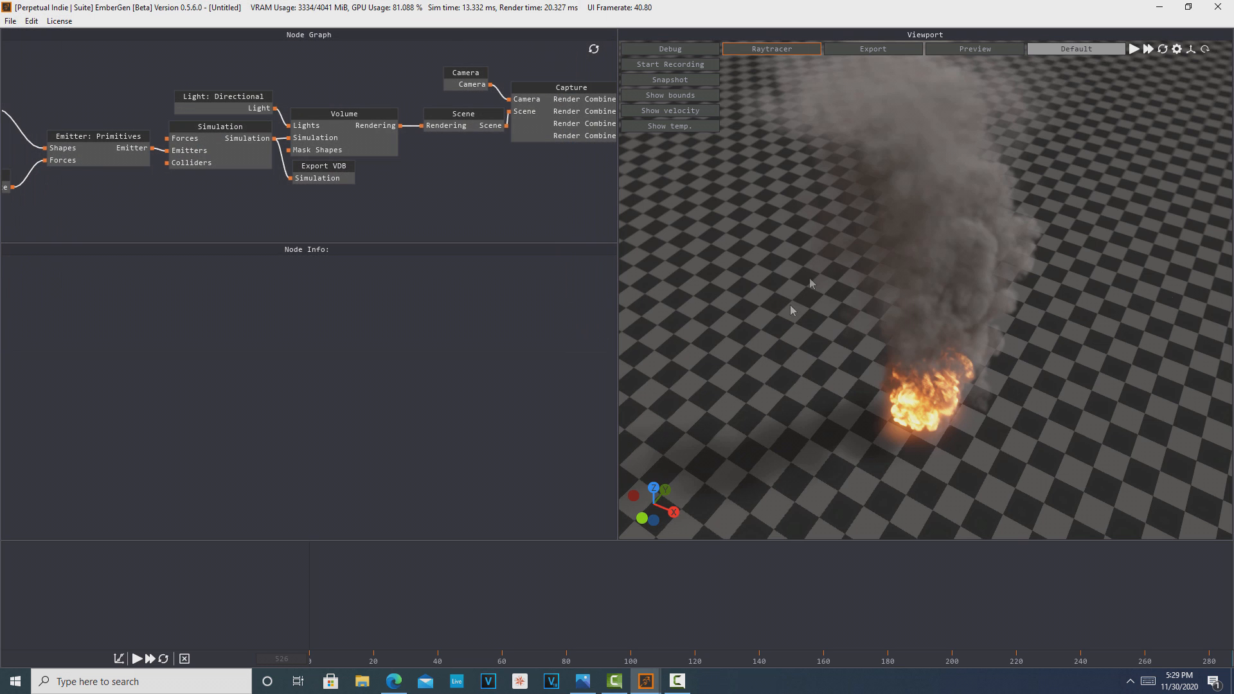
Step: Inspect the paused fire from a low side angle in the Default view
{"action": "left_click_drag", "start_coordinate": [1074, 323], "coordinate": [1067, 249]}
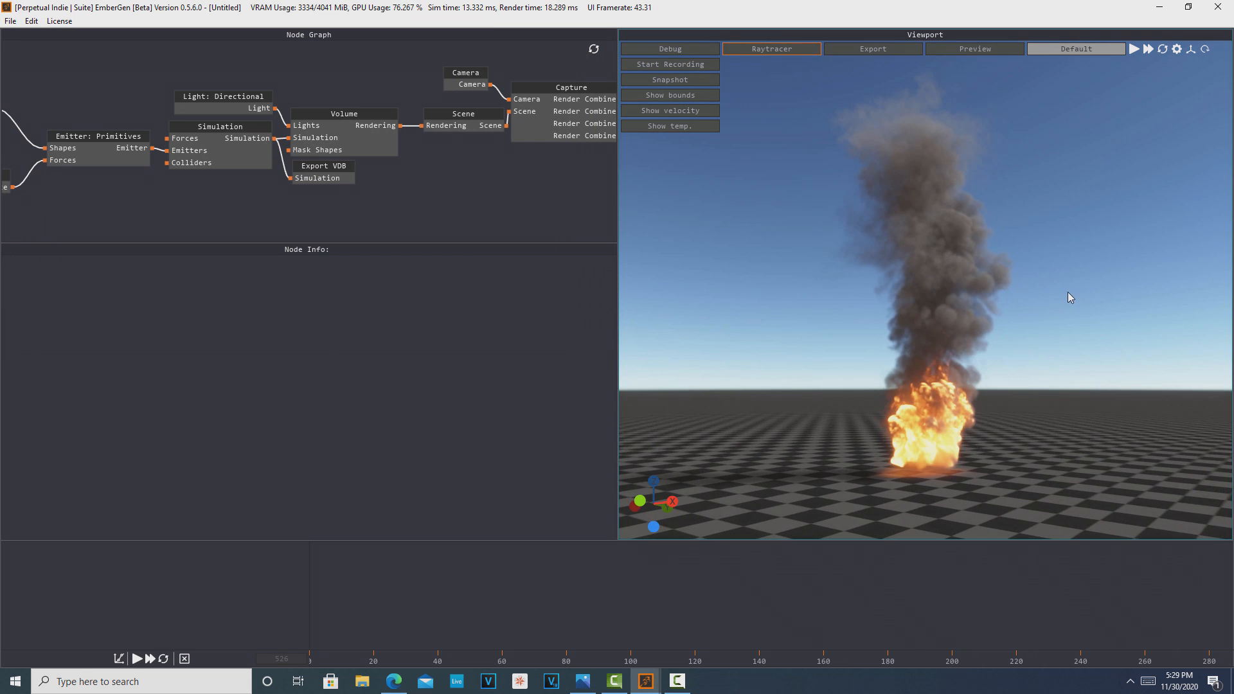
{"action": "left_click_drag", "start_coordinate": [1067, 291], "coordinate": [1094, 279]}
{"action": "scroll", "coordinate": [965, 300], "scroll_direction": "up", "scroll_amount": 2}
{"action": "scroll", "coordinate": [965, 301], "scroll_direction": "down", "scroll_amount": 1}
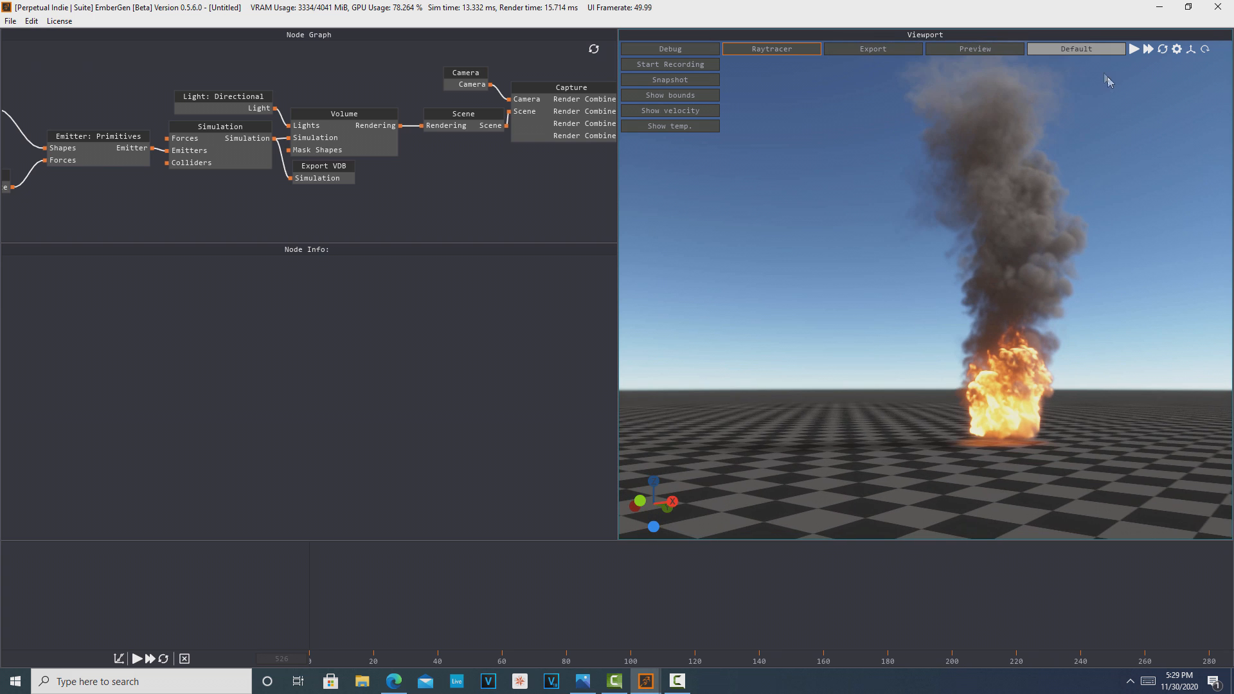
Step: Switch the viewport to the Camera view and frame the fire near ground level against the sky
{"action": "left_click", "coordinate": [1081, 50]}
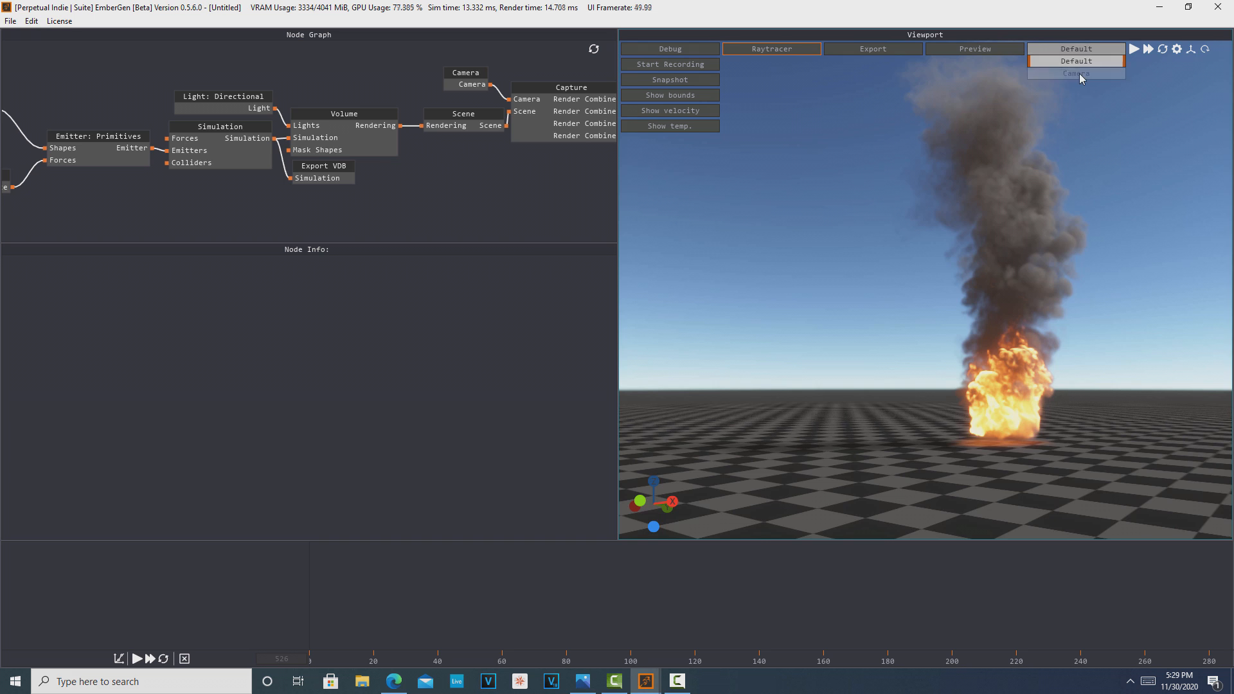
{"action": "left_click", "coordinate": [1079, 73]}
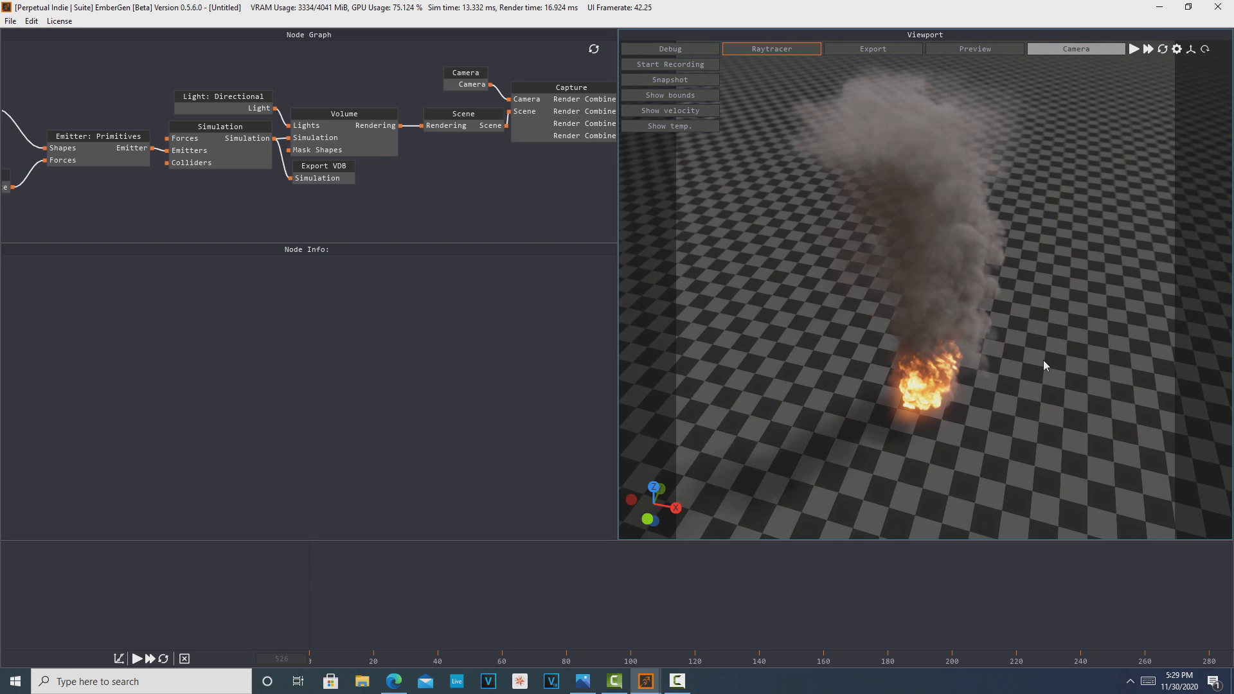
{"action": "left_click_drag", "start_coordinate": [1042, 356], "coordinate": [1043, 286]}
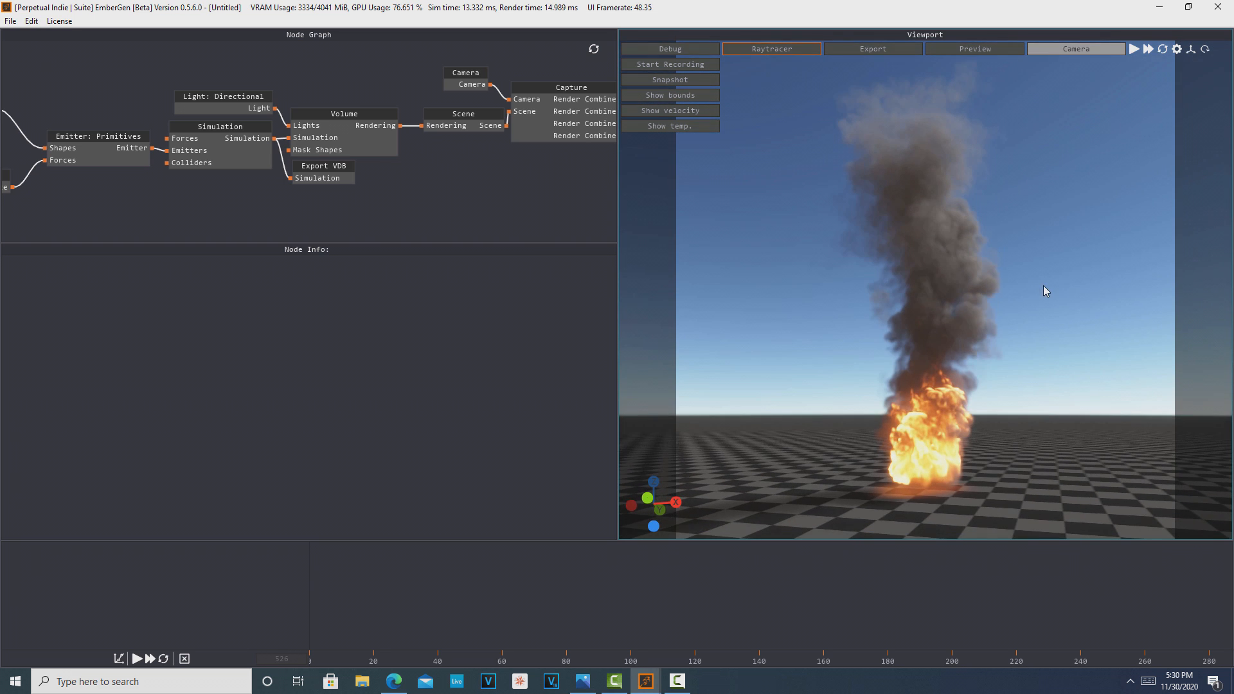
{"action": "left_click_drag", "start_coordinate": [823, 337], "coordinate": [853, 341]}
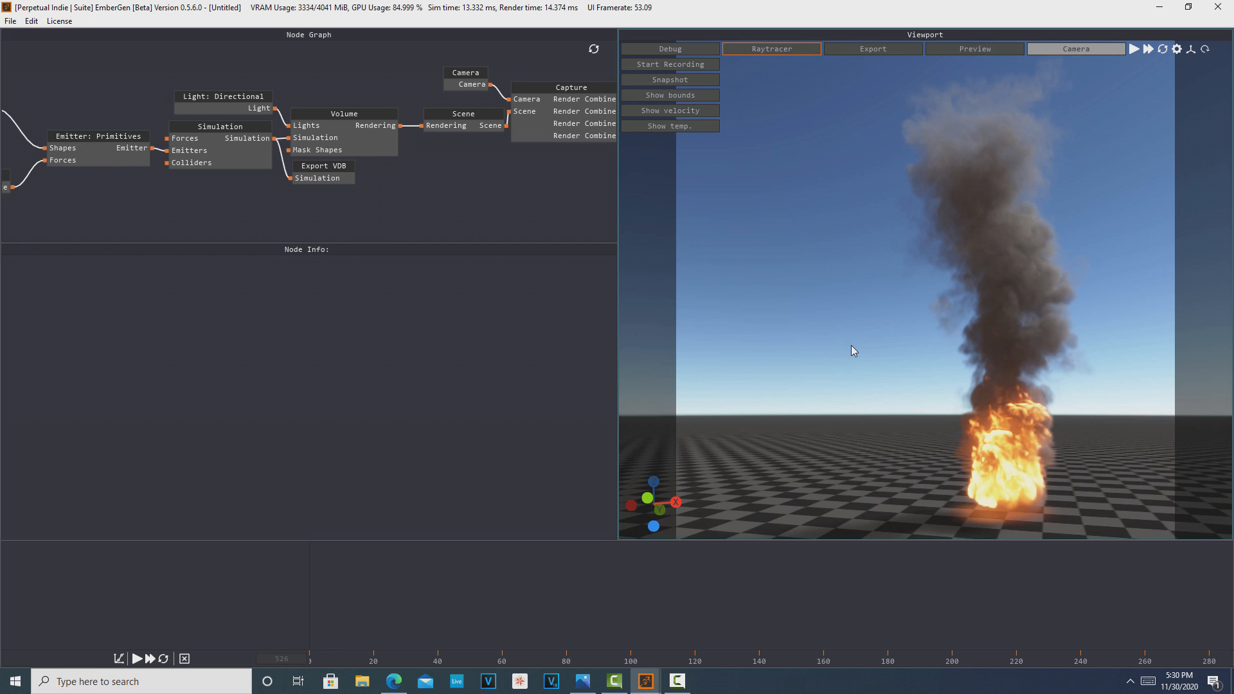
{"action": "left_click_drag", "start_coordinate": [852, 349], "coordinate": [934, 388]}
{"action": "middle_click_drag", "start_coordinate": [933, 383], "coordinate": [932, 378]}
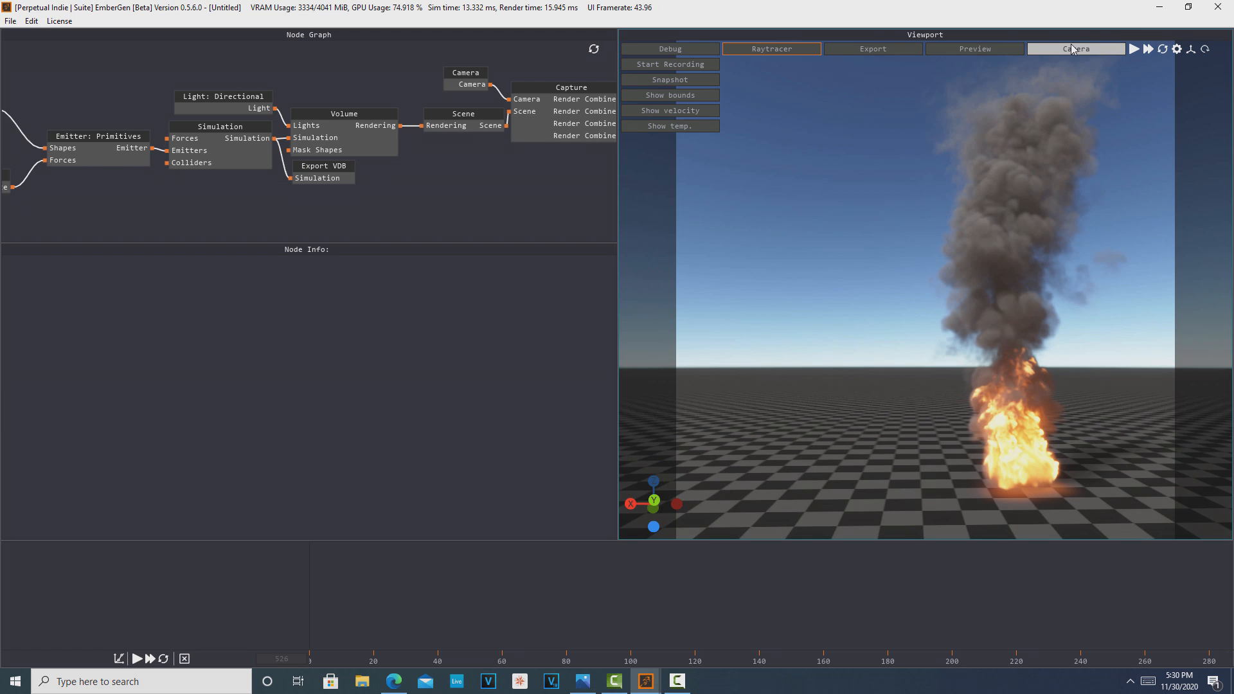
Step: Resume the simulation briefly, then reset it and replay it from the start, pausing at about frame 99
{"action": "left_click", "coordinate": [137, 659]}
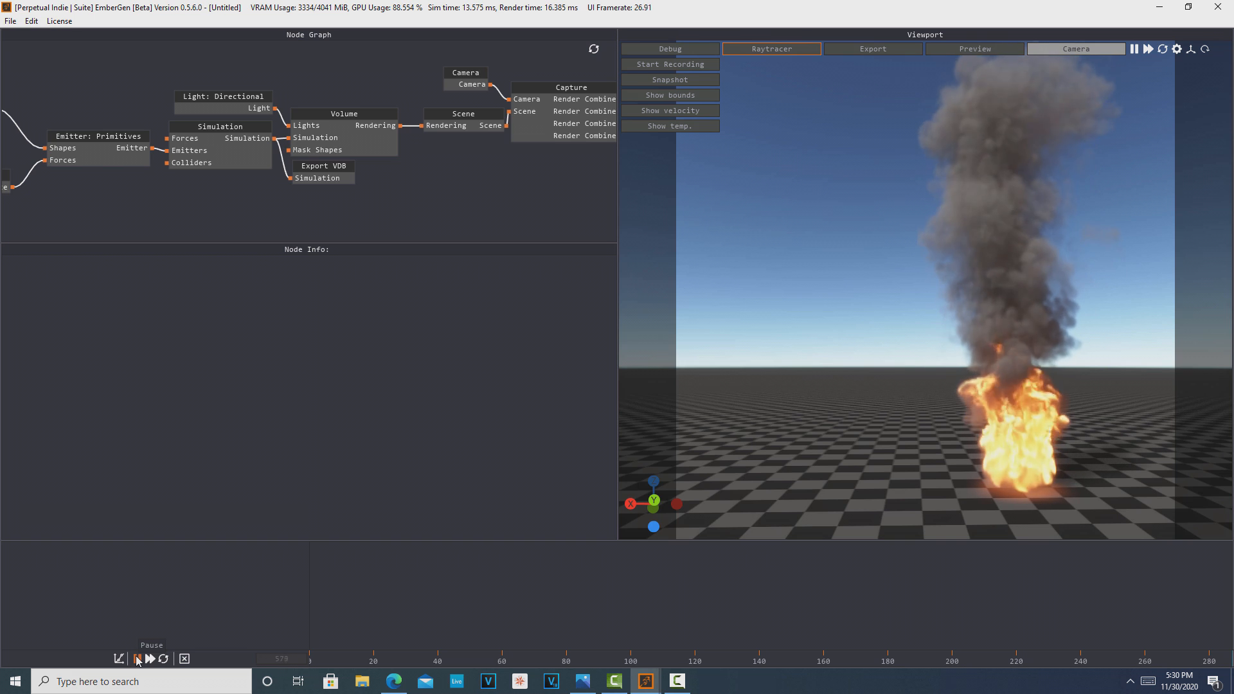
{"action": "left_click", "coordinate": [137, 660]}
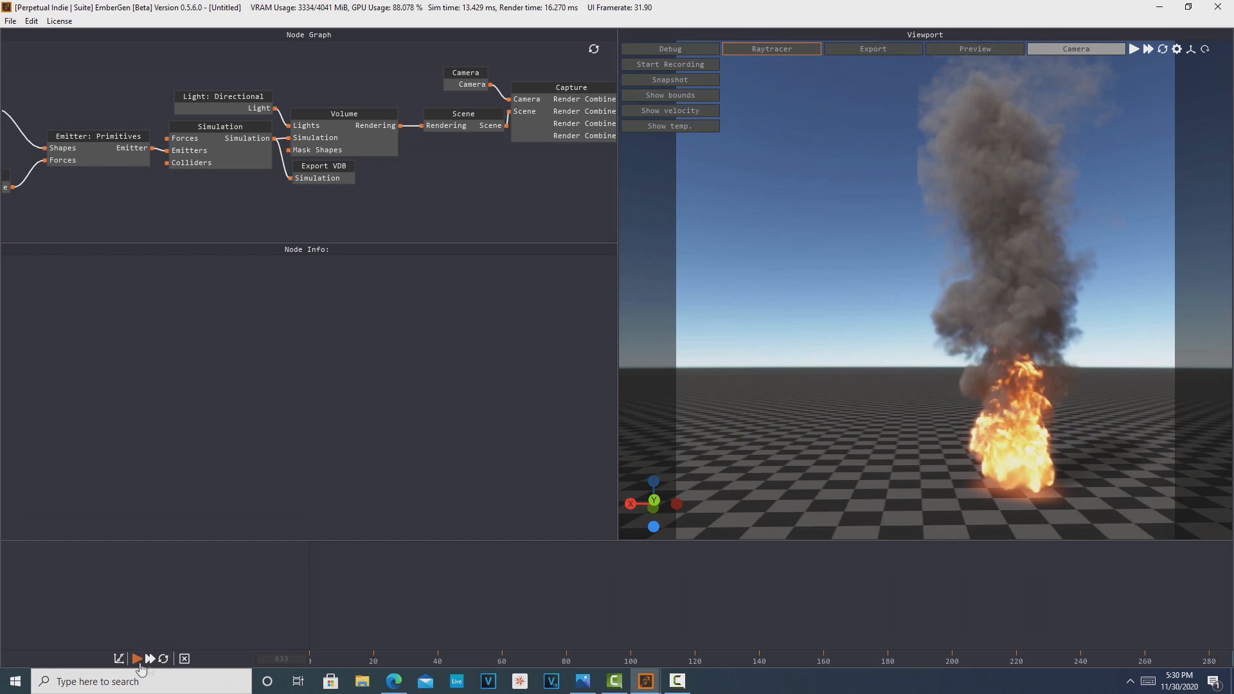
{"action": "left_click", "coordinate": [164, 660]}
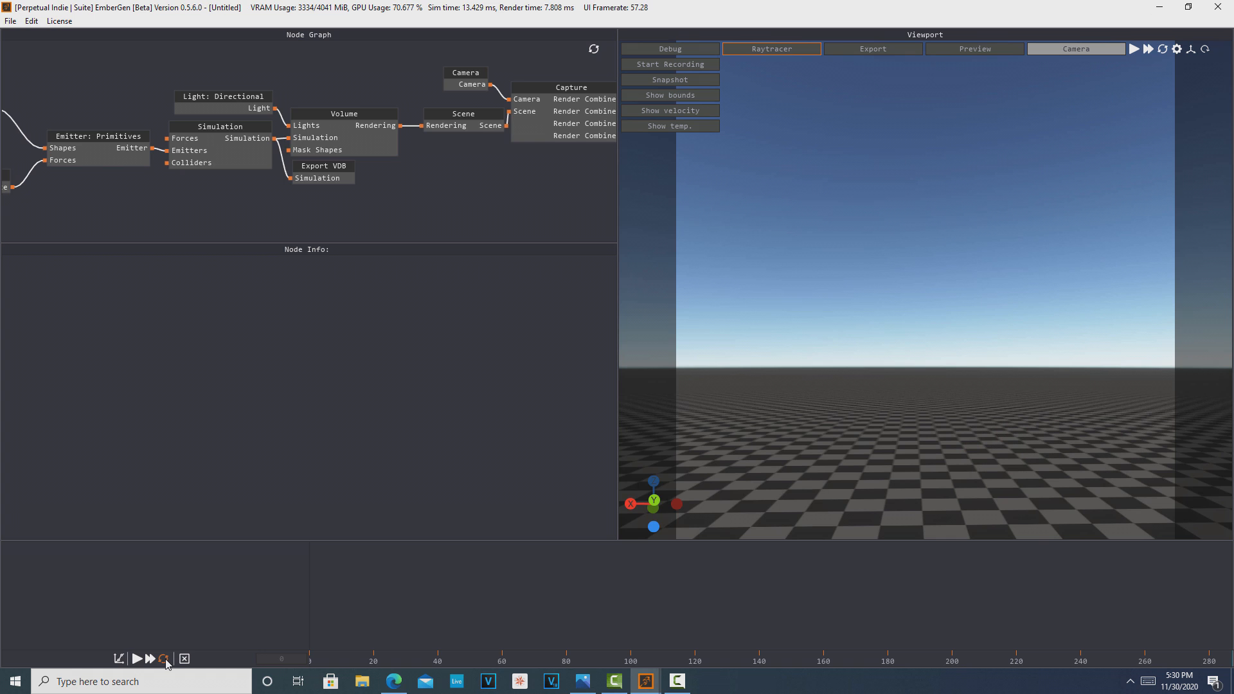
{"action": "left_click", "coordinate": [138, 660]}
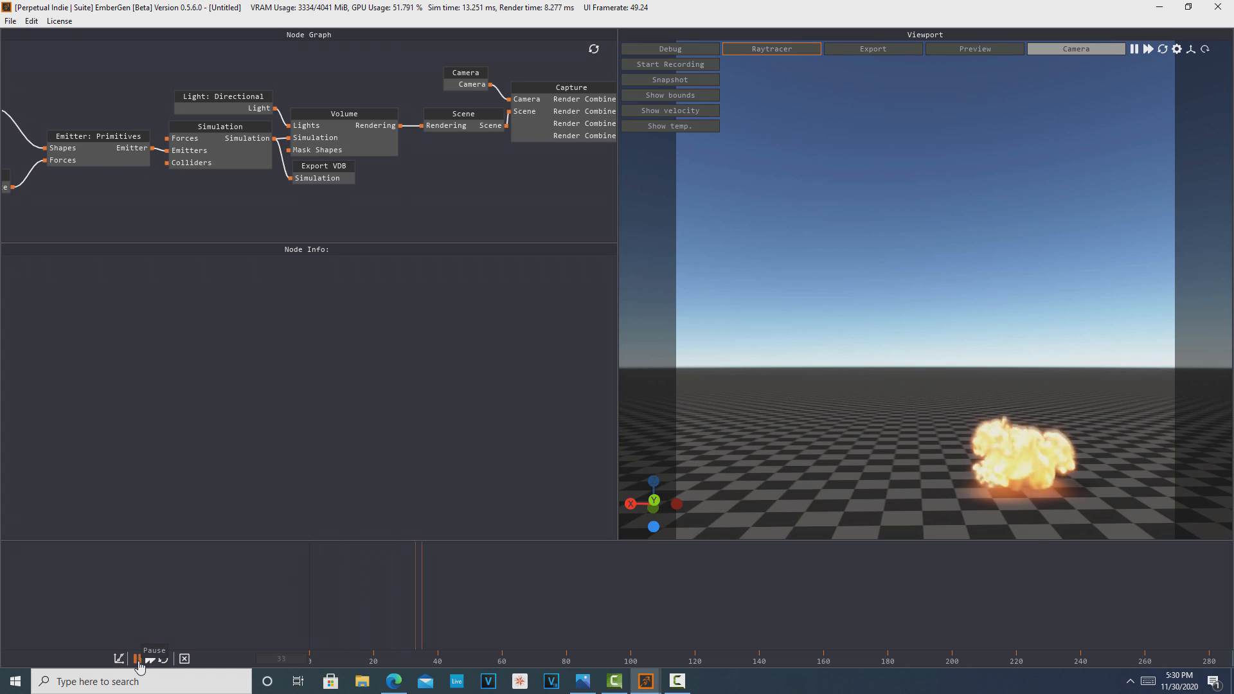
{"action": "left_click", "coordinate": [137, 659]}
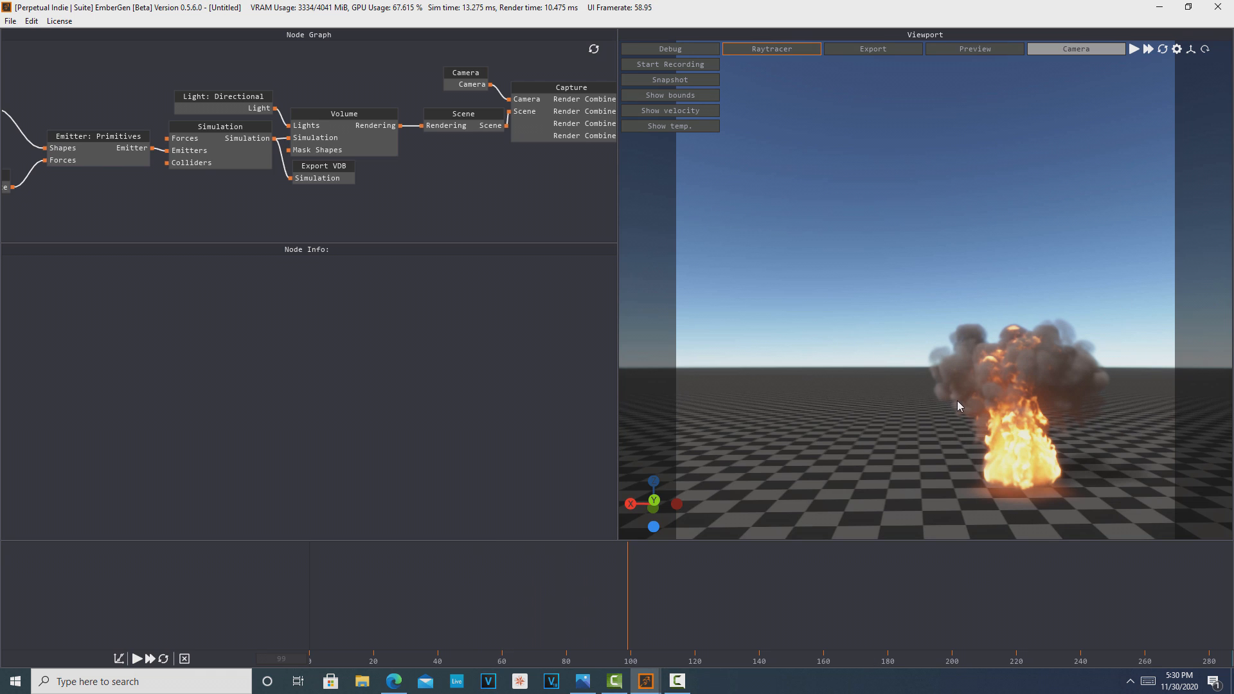
Step: Select all nodes in the node graph and move the whole network so it fits inside the graph area
{"action": "left_click", "coordinate": [503, 187]}
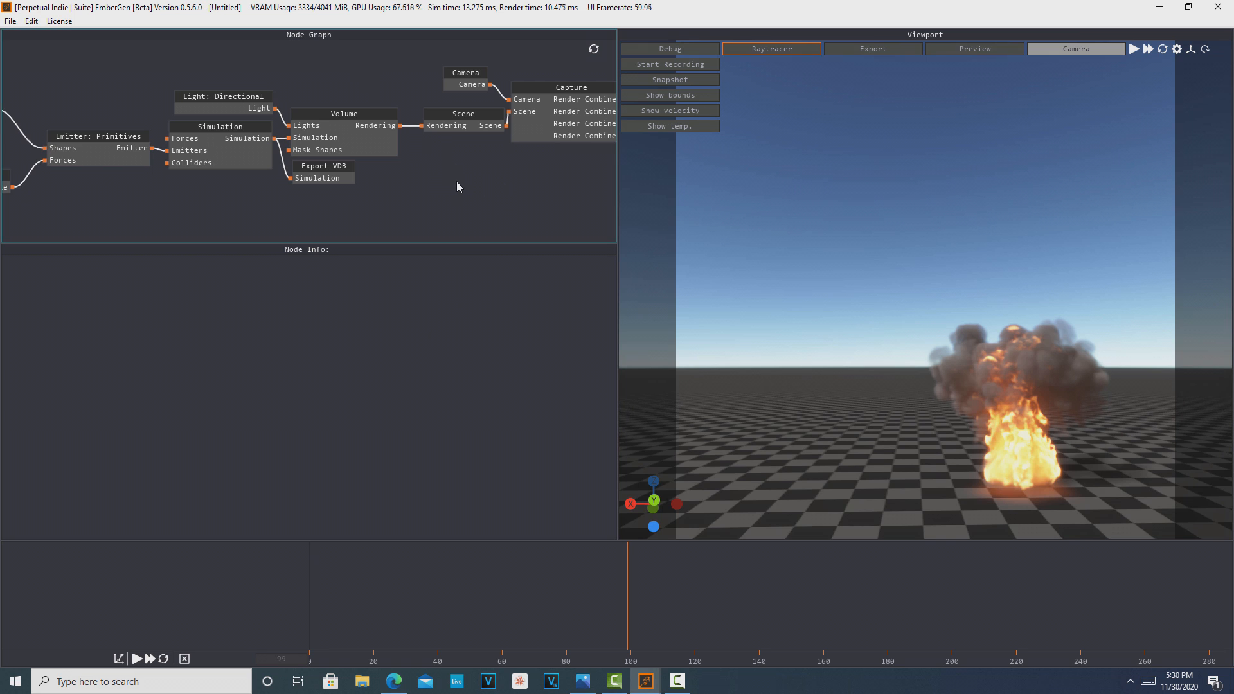
{"action": "scroll", "coordinate": [457, 183], "scroll_direction": "down", "scroll_amount": 5}
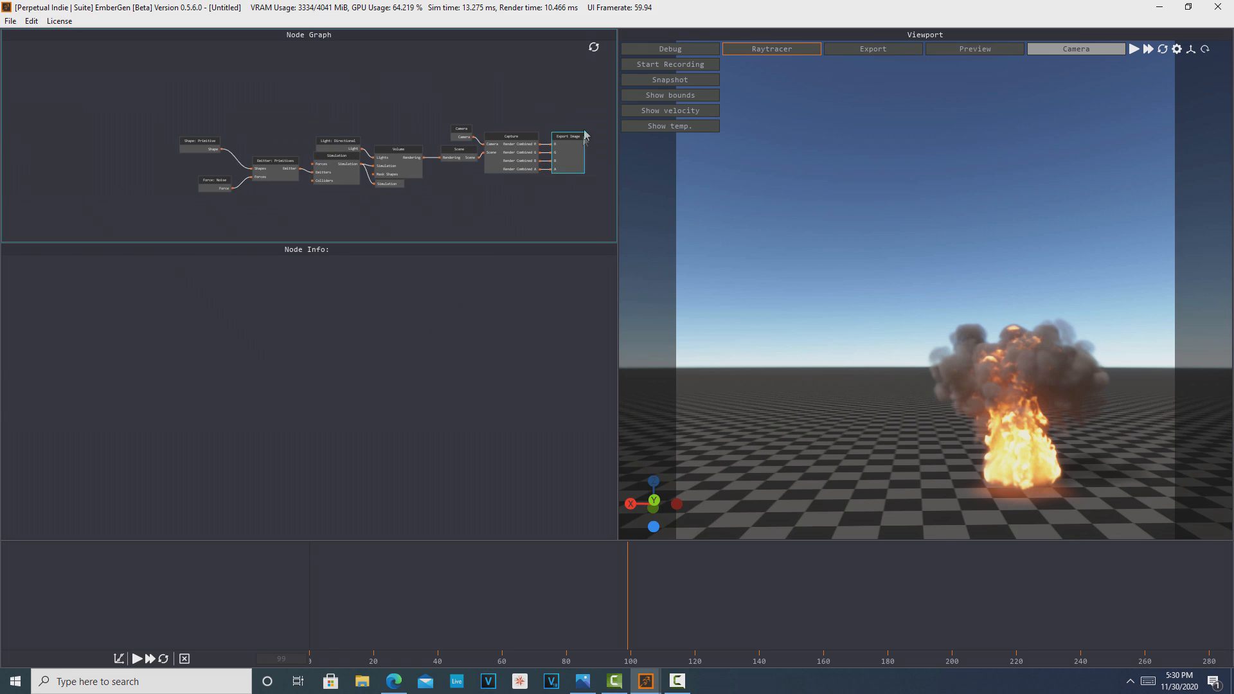
{"action": "left_click_drag", "start_coordinate": [152, 100], "coordinate": [589, 202]}
{"action": "left_click", "coordinate": [544, 207]}
{"action": "left_click_drag", "start_coordinate": [146, 106], "coordinate": [620, 193]}
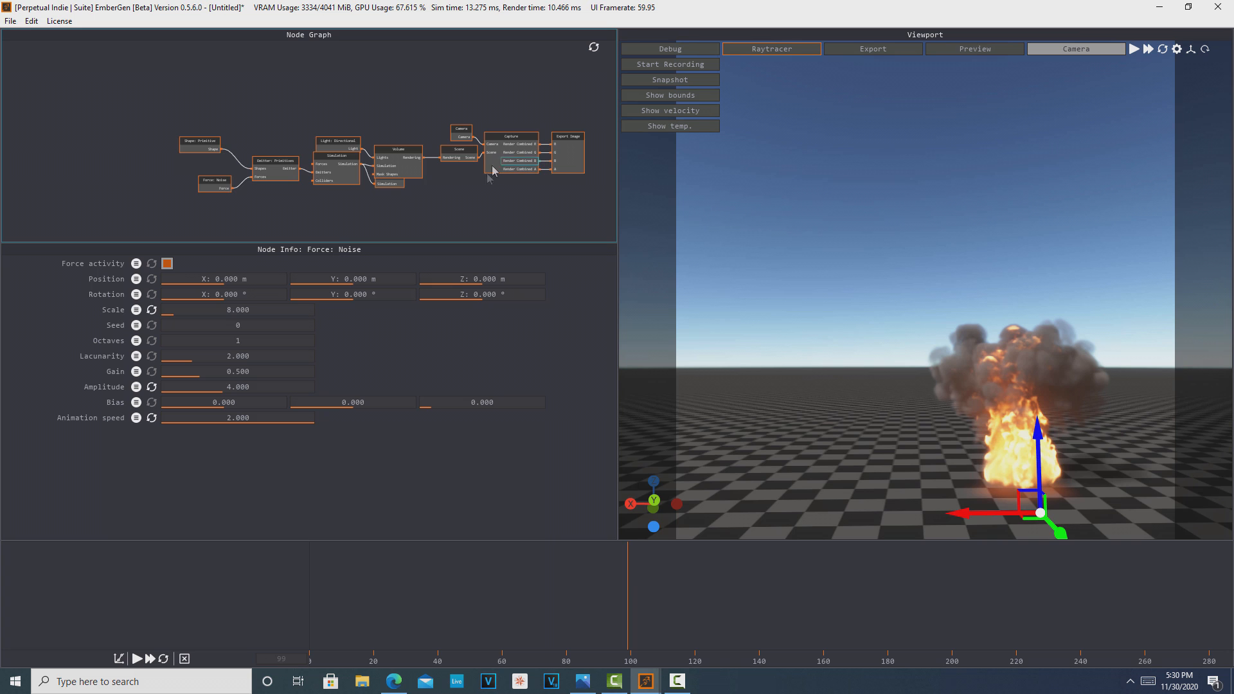
{"action": "left_click", "coordinate": [248, 207]}
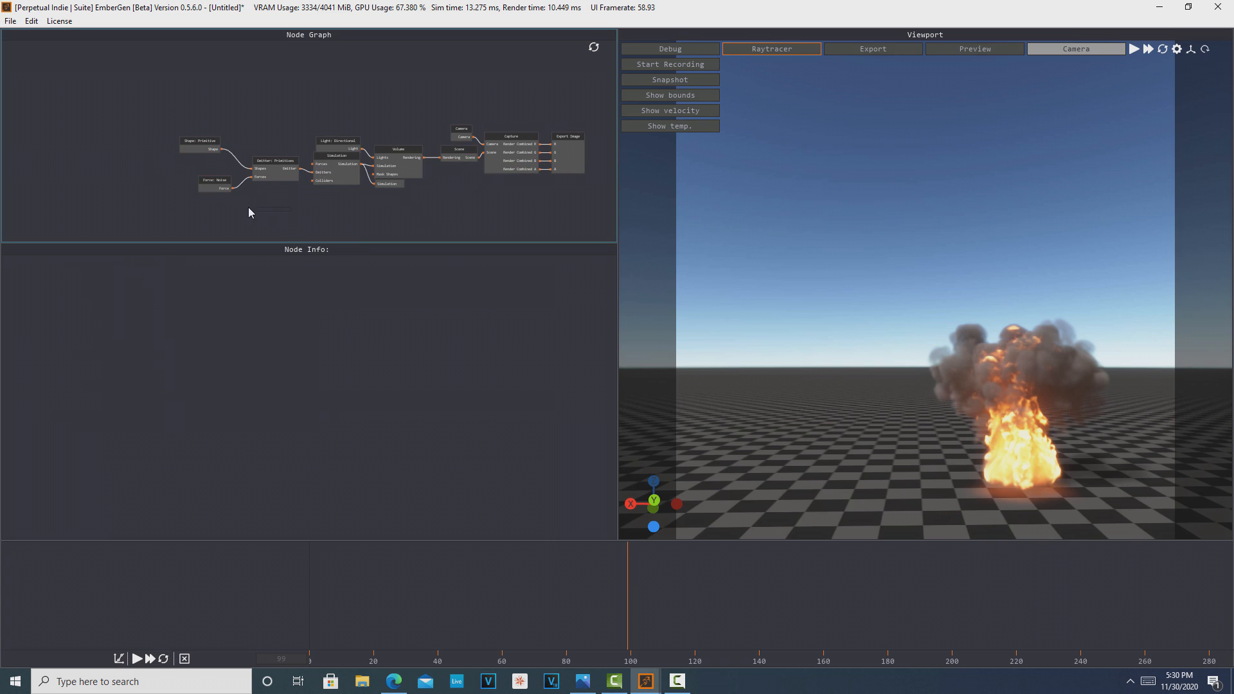
{"action": "left_click_drag", "start_coordinate": [147, 121], "coordinate": [582, 203]}
{"action": "left_click_drag", "start_coordinate": [425, 159], "coordinate": [317, 145]}
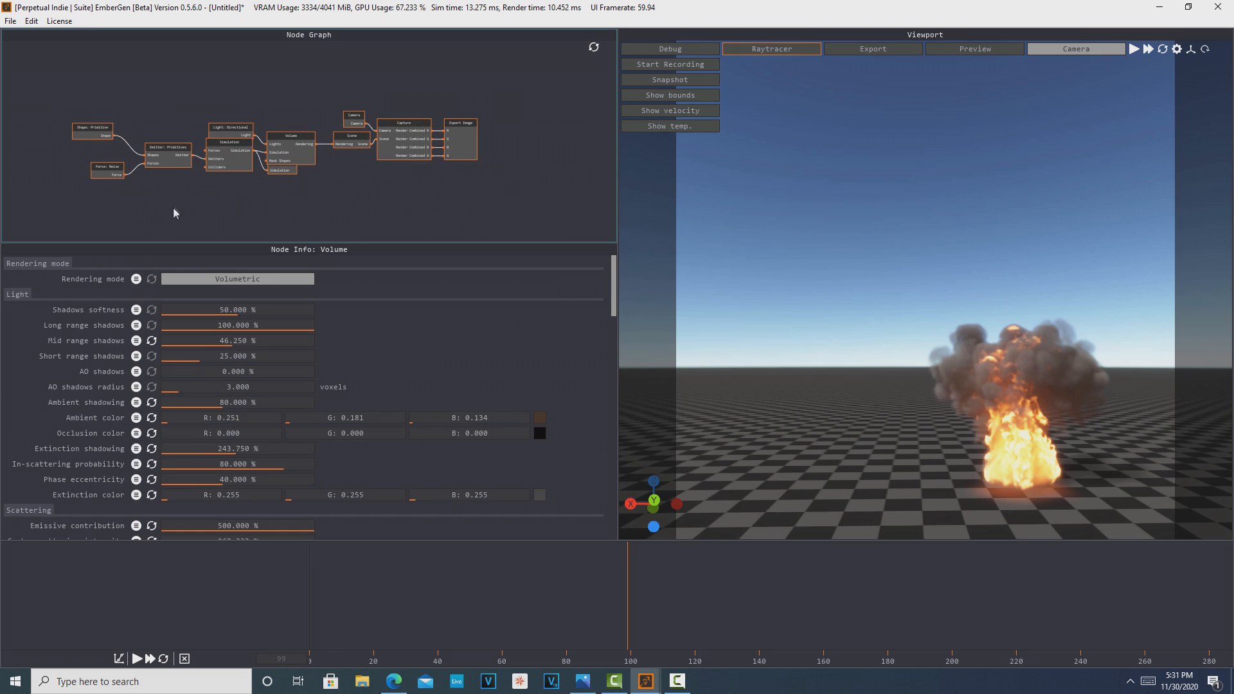
{"action": "scroll", "coordinate": [173, 209], "scroll_direction": "up", "scroll_amount": 2}
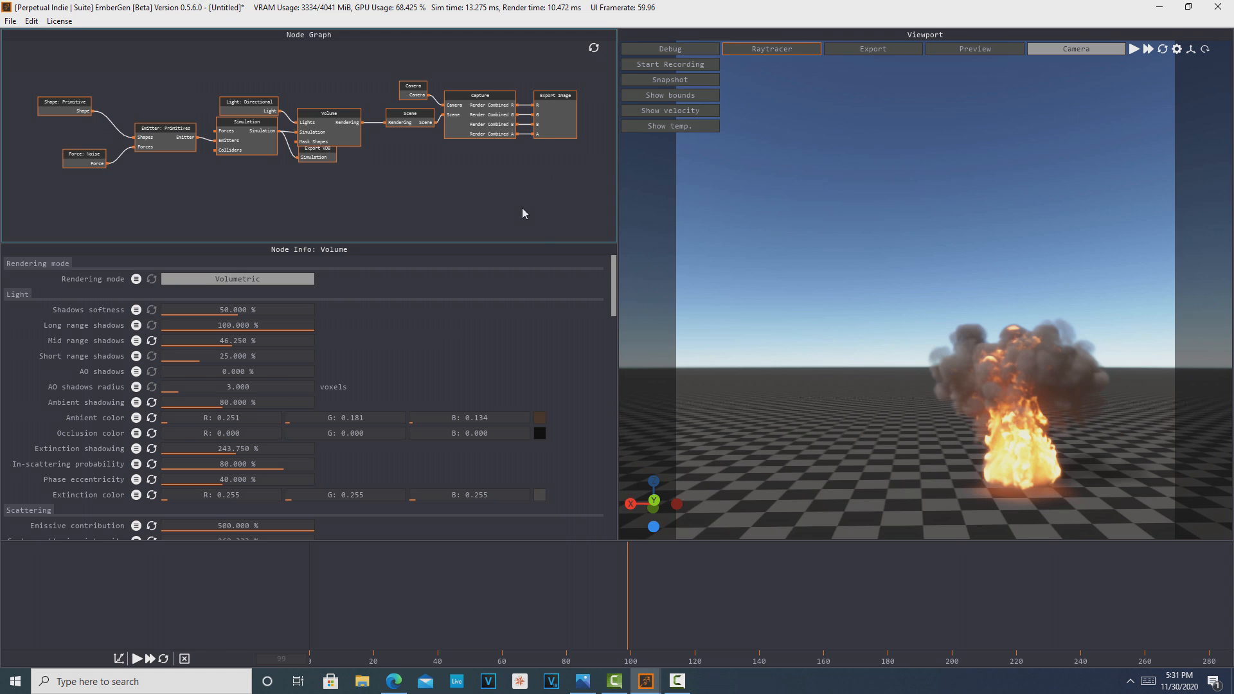
Step: Open the preset 011-FireTornado.ember from the presets folder without saving the current project
{"action": "left_click", "coordinate": [11, 22]}
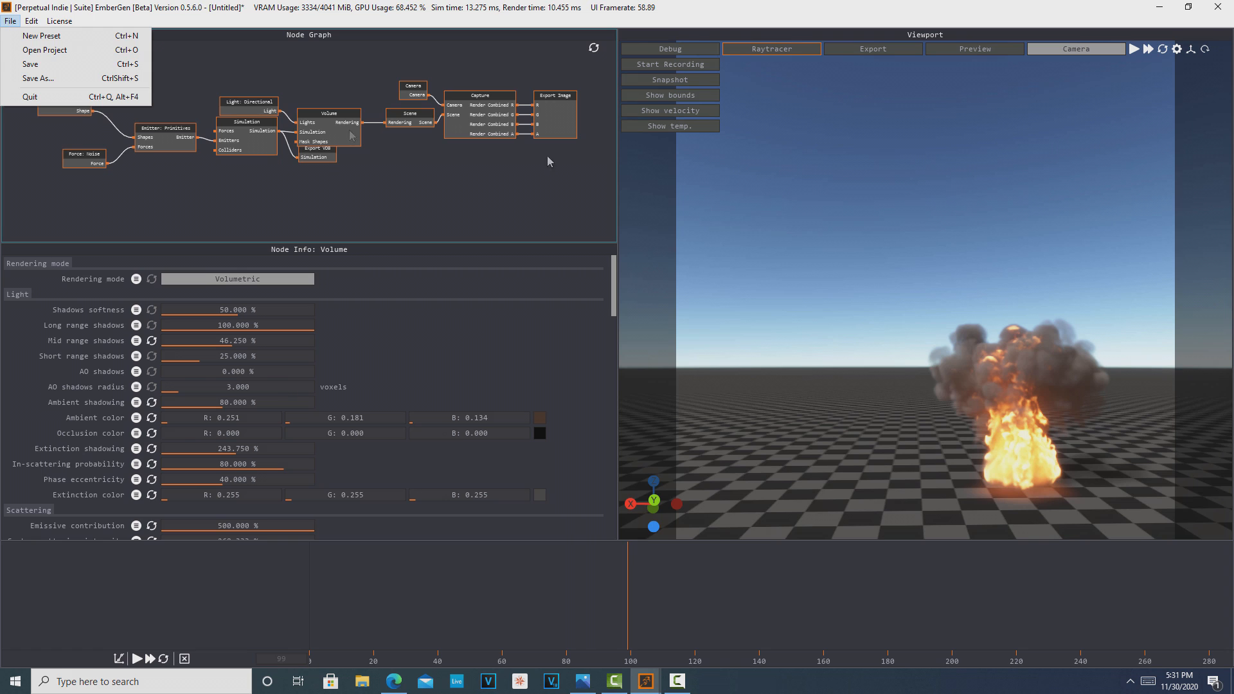
{"action": "left_click", "coordinate": [76, 51]}
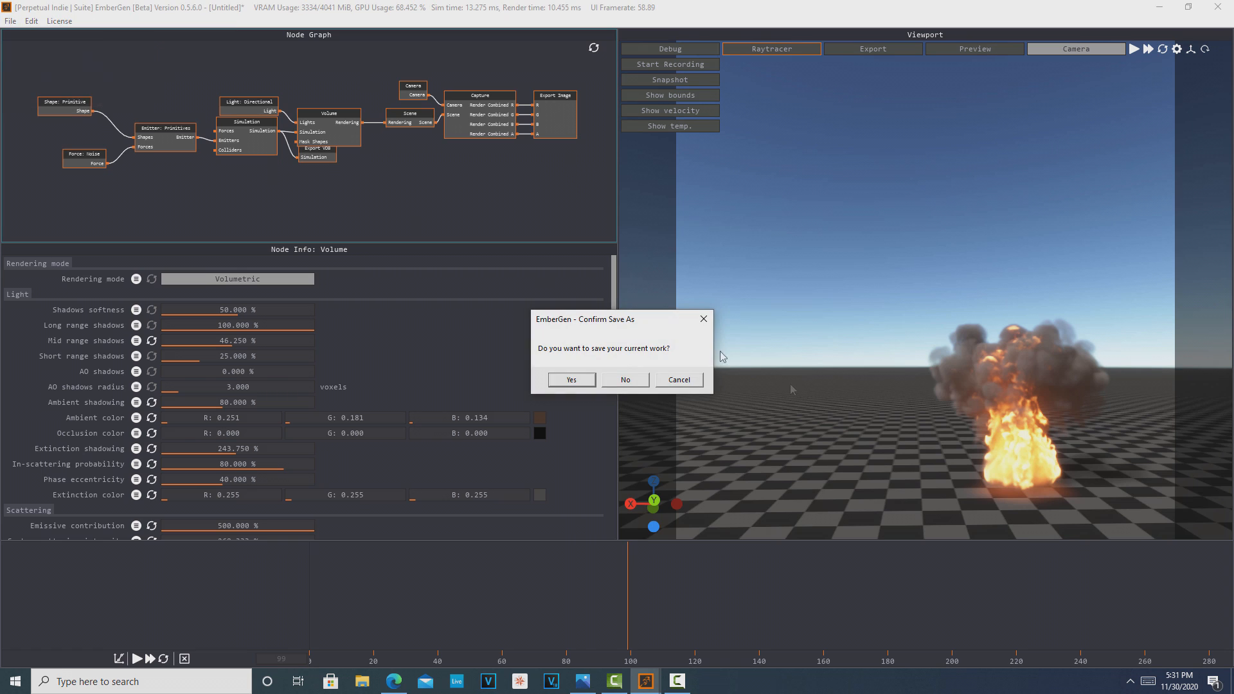
{"action": "left_click", "coordinate": [628, 380]}
{"action": "double_click", "coordinate": [156, 122]}
{"action": "scroll", "coordinate": [212, 149], "scroll_direction": "down", "scroll_amount": 2}
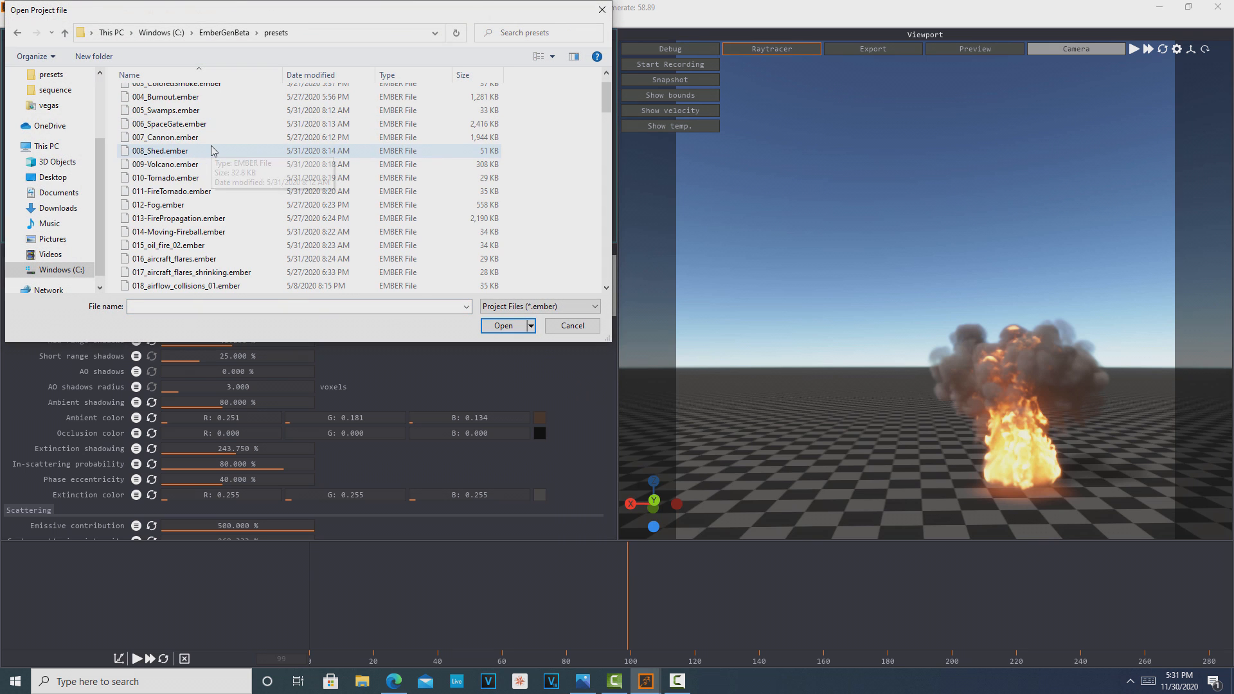
{"action": "double_click", "coordinate": [206, 152]}
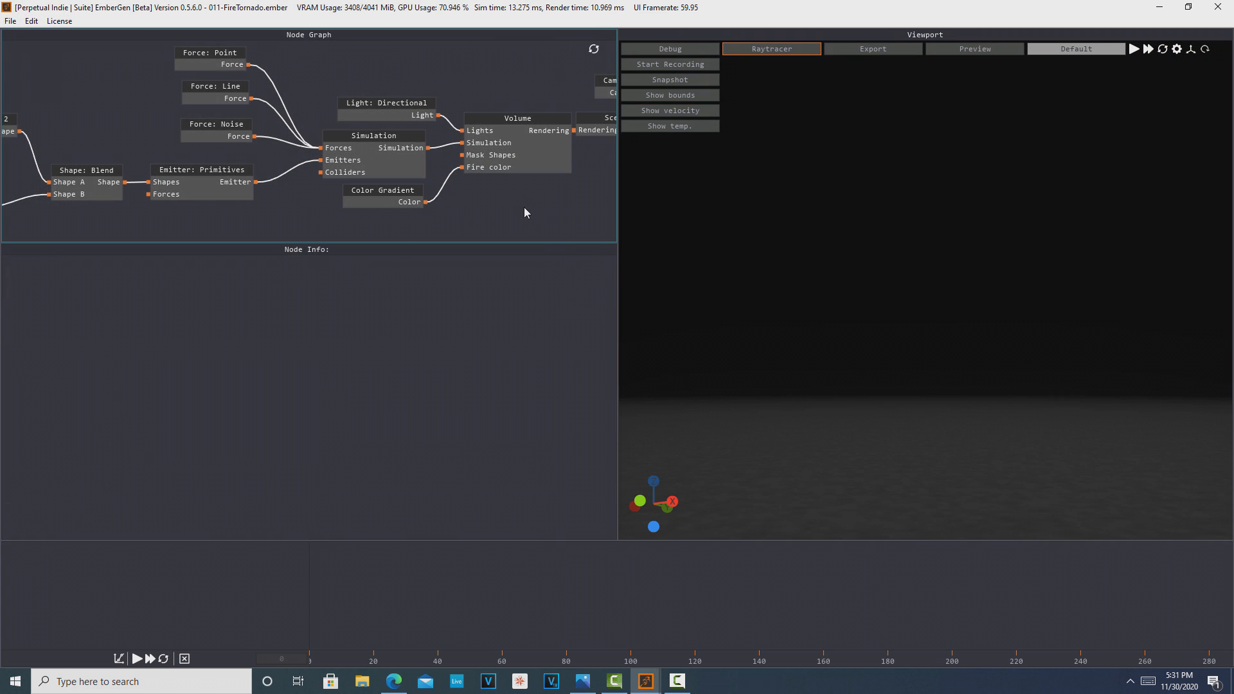
Step: Select all nodes of the fire tornado network and move them together into the middle of the node graph
{"action": "scroll", "coordinate": [525, 208], "scroll_direction": "down", "scroll_amount": 5}
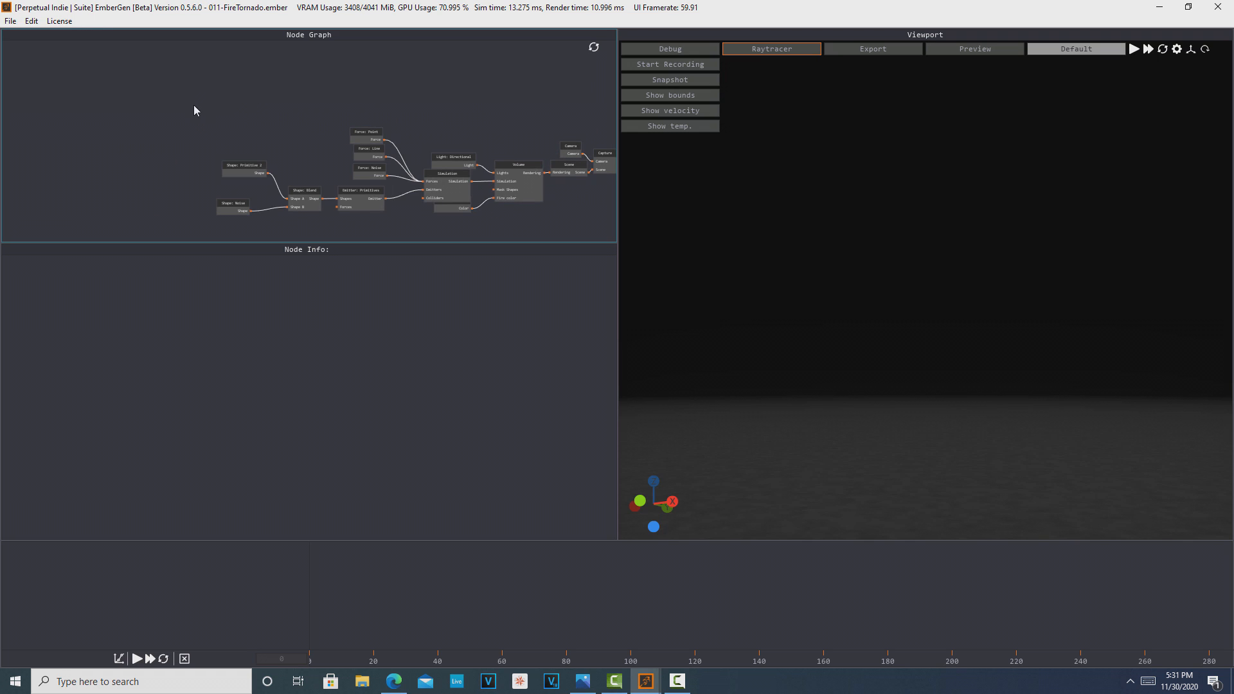
{"action": "left_click_drag", "start_coordinate": [229, 196], "coordinate": [501, 250]}
{"action": "left_click_drag", "start_coordinate": [613, 202], "coordinate": [613, 202]}
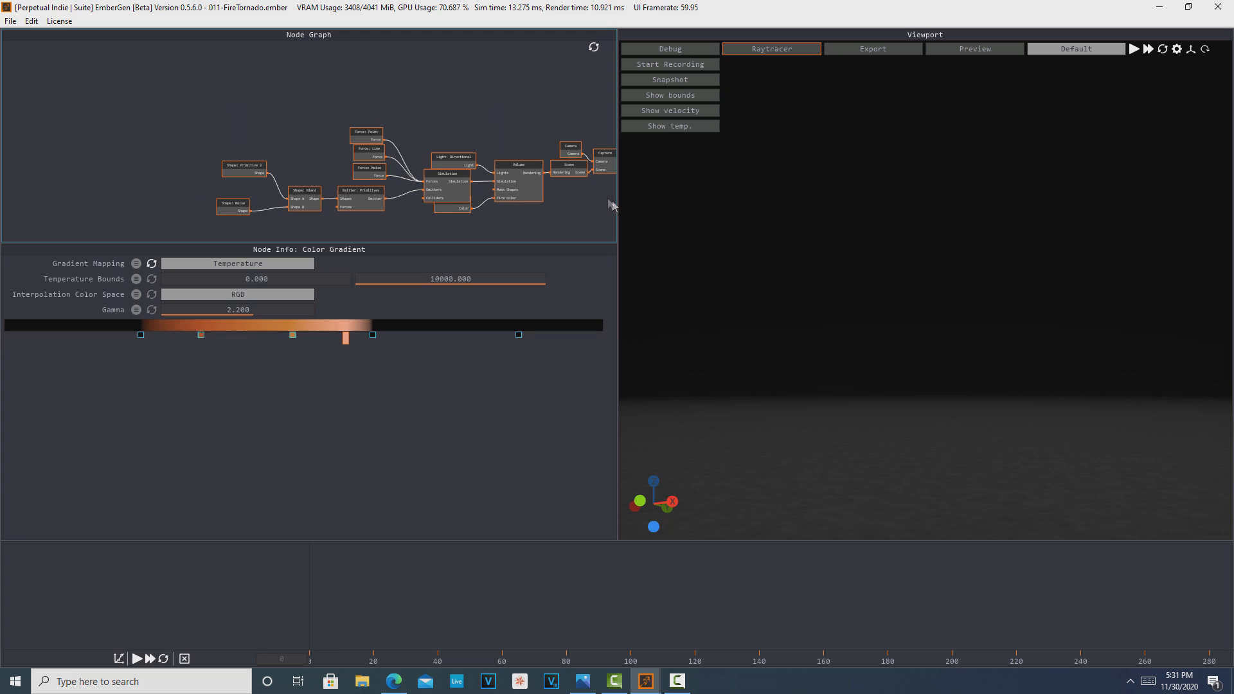
{"action": "left_click_drag", "start_coordinate": [531, 189], "coordinate": [399, 151]}
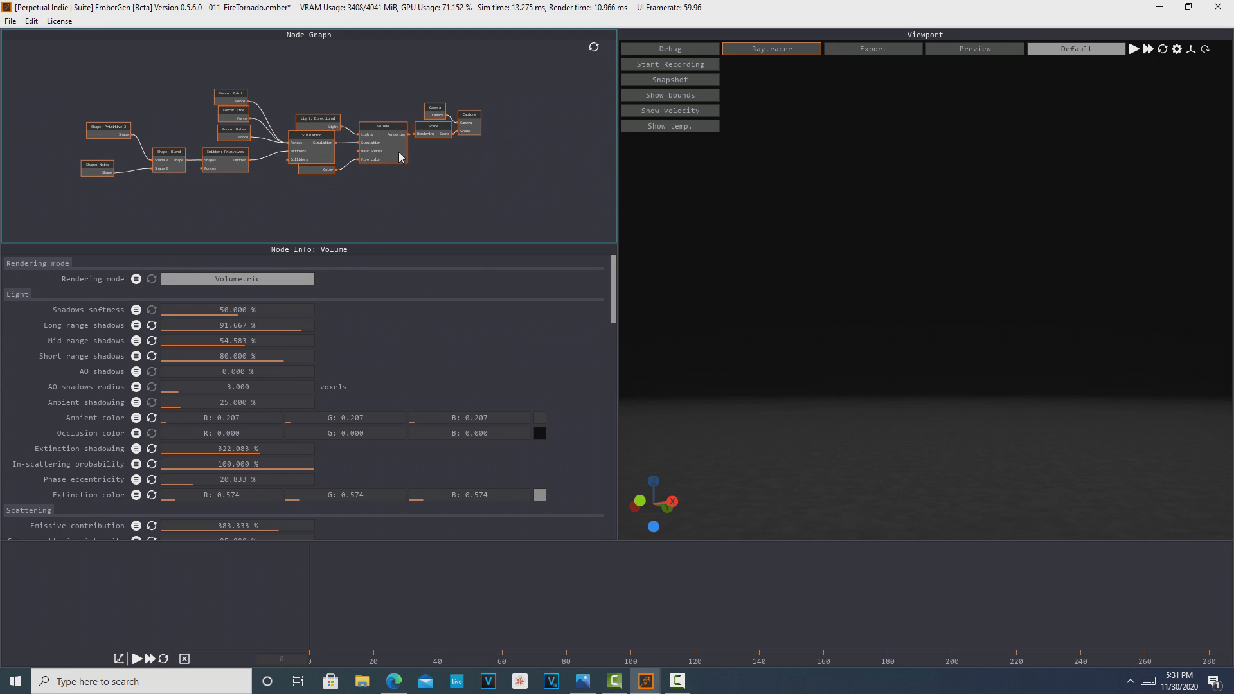
{"action": "scroll", "coordinate": [330, 182], "scroll_direction": "up", "scroll_amount": 2}
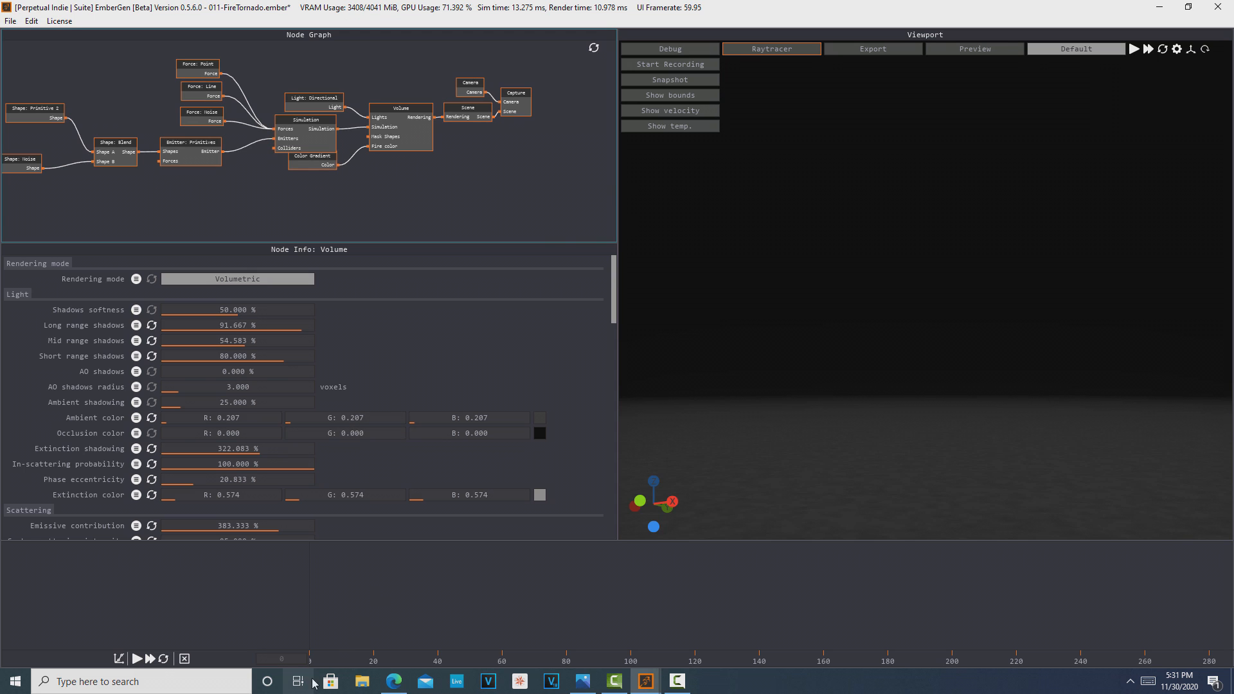
Step: Play the fire tornado simulation and pause it, resume it briefly, and pause it again
{"action": "left_click", "coordinate": [137, 660]}
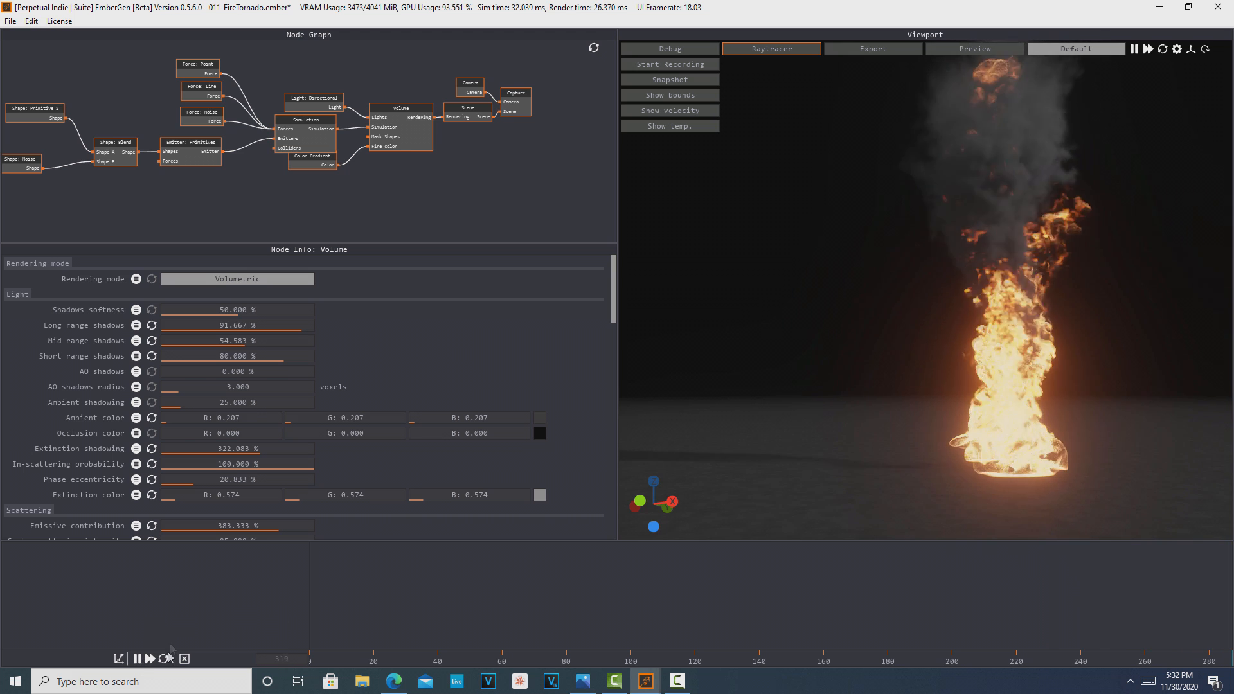
{"action": "left_click", "coordinate": [137, 659]}
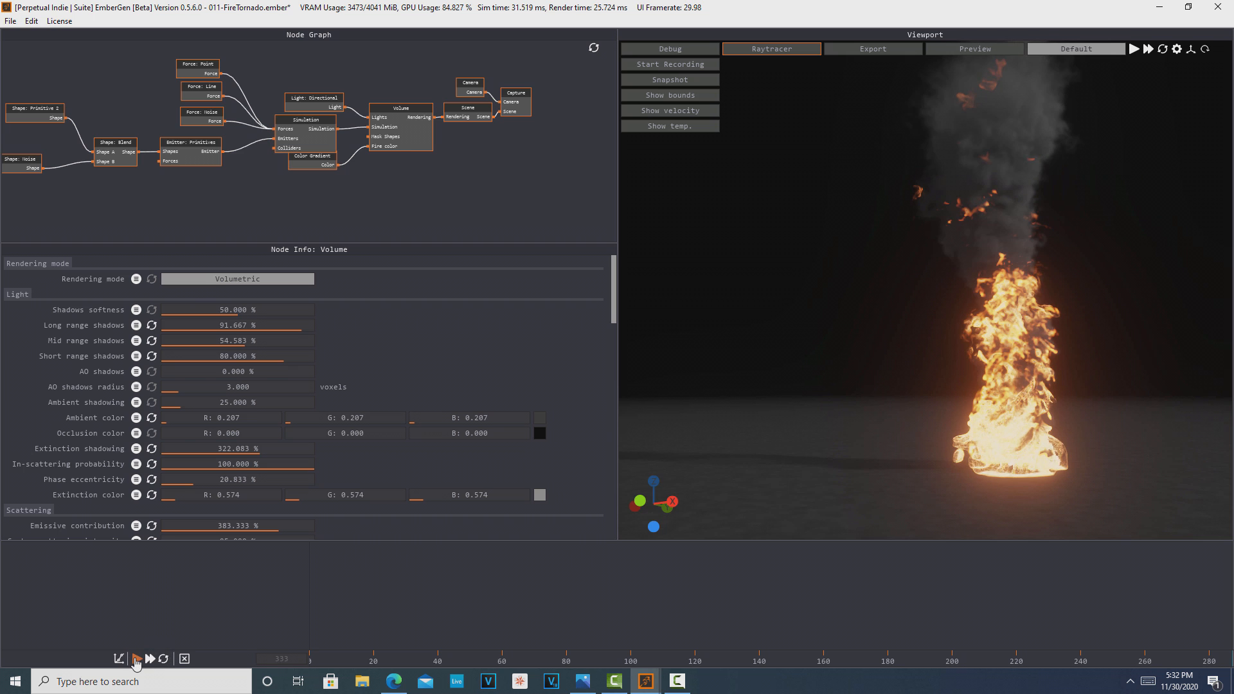
{"action": "left_click", "coordinate": [137, 659]}
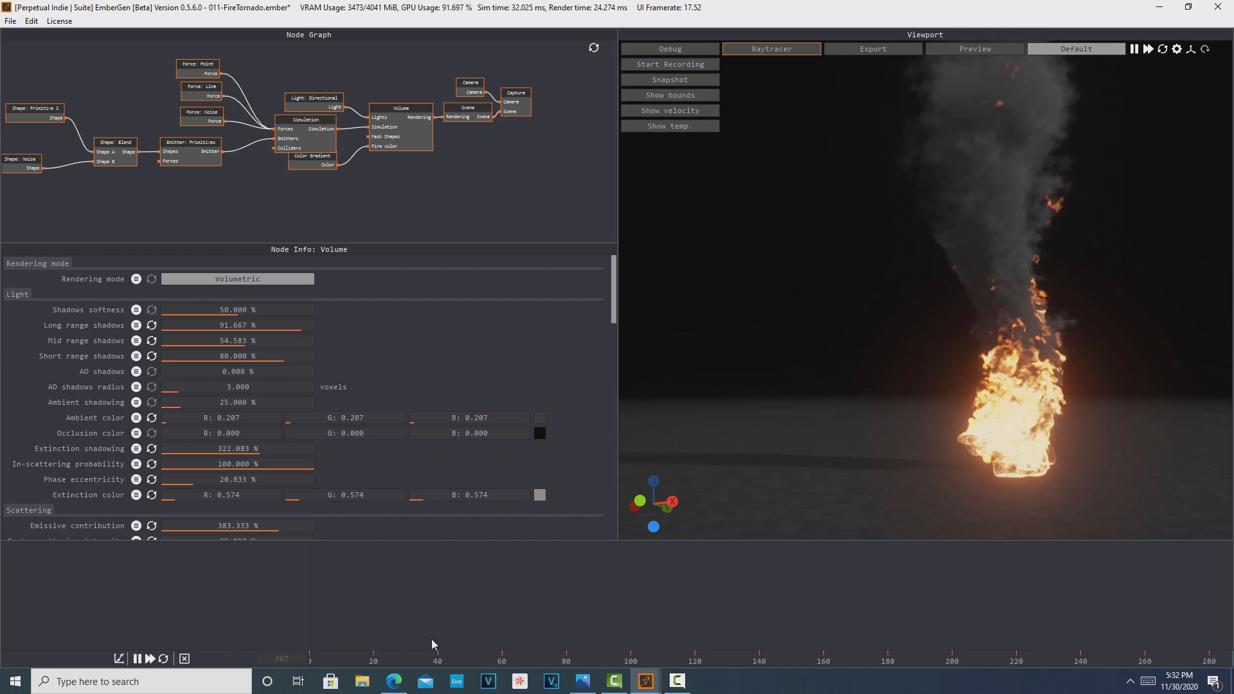
{"action": "left_click", "coordinate": [137, 659]}
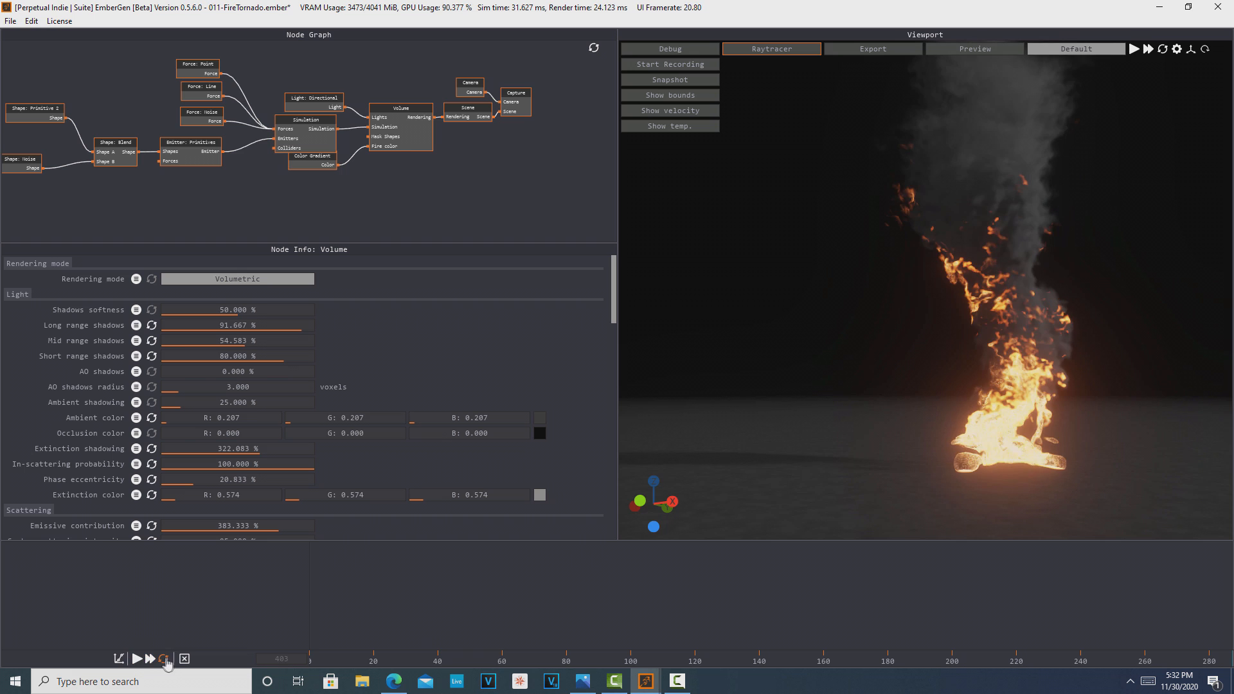
Step: Reset the simulation and replay it from the start, pausing at about frame 212
{"action": "left_click", "coordinate": [164, 659]}
{"action": "left_click", "coordinate": [137, 659]}
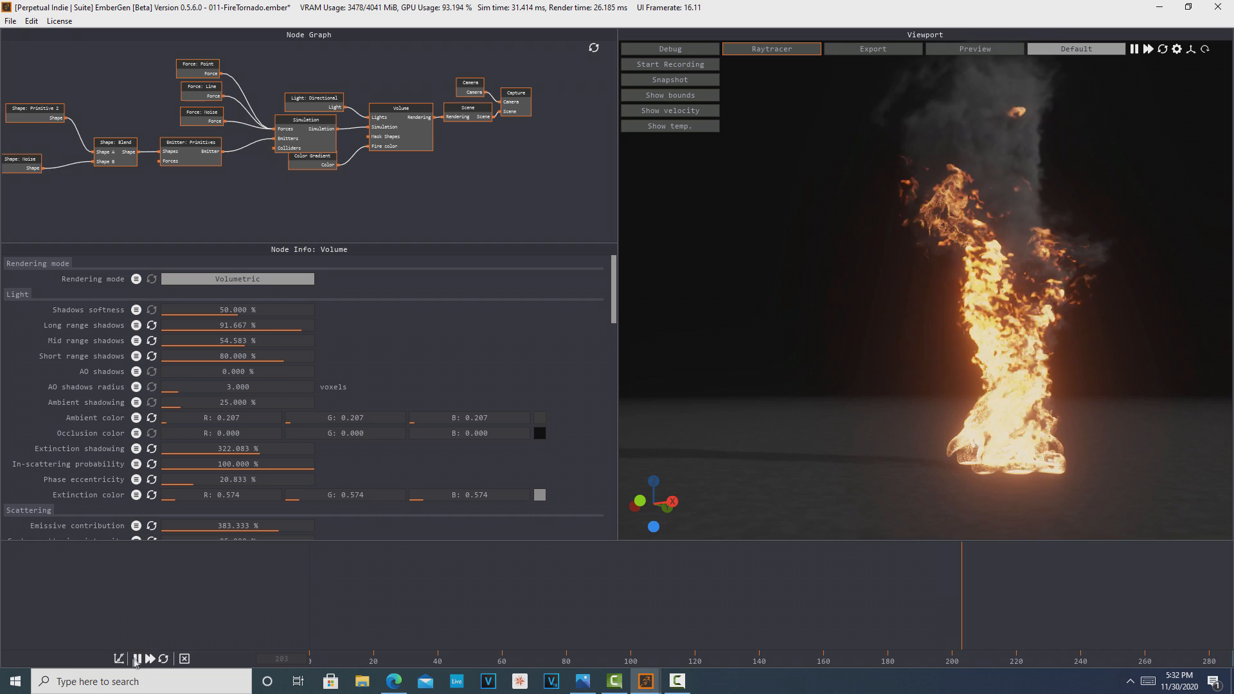
{"action": "left_click", "coordinate": [136, 659]}
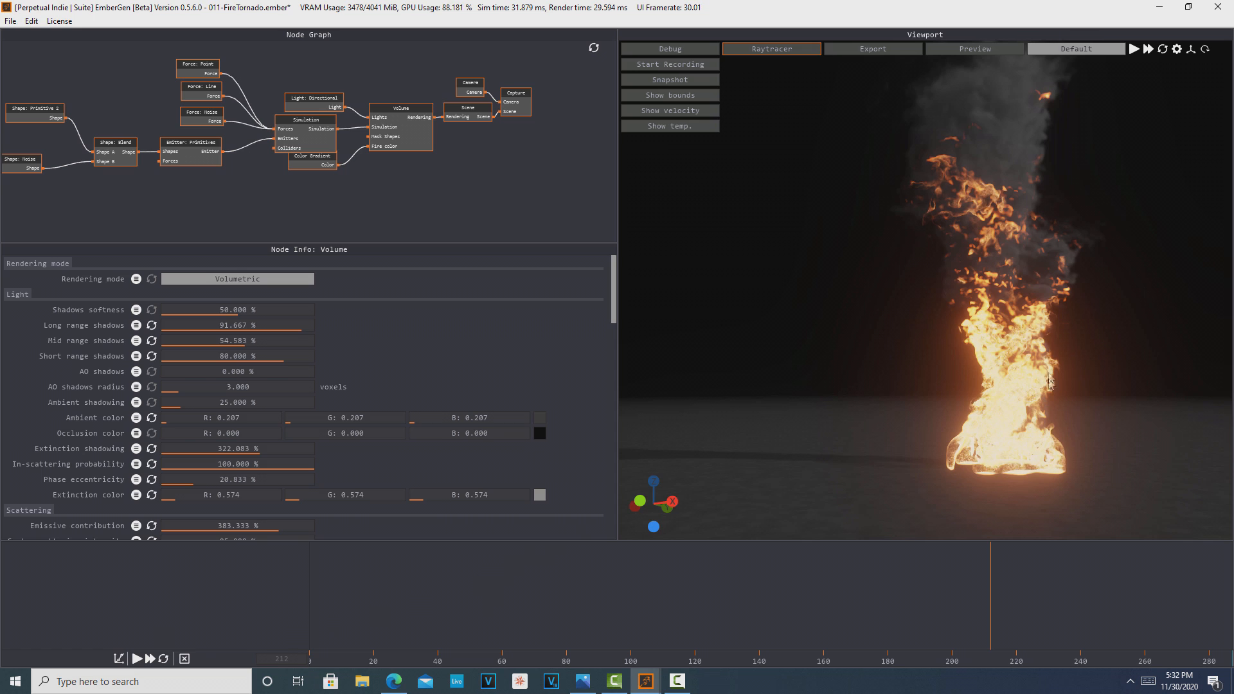
Step: Switch the viewport to the Camera view and reframe it to show the full fire tornado from a lower angle
{"action": "left_click", "coordinate": [1085, 52]}
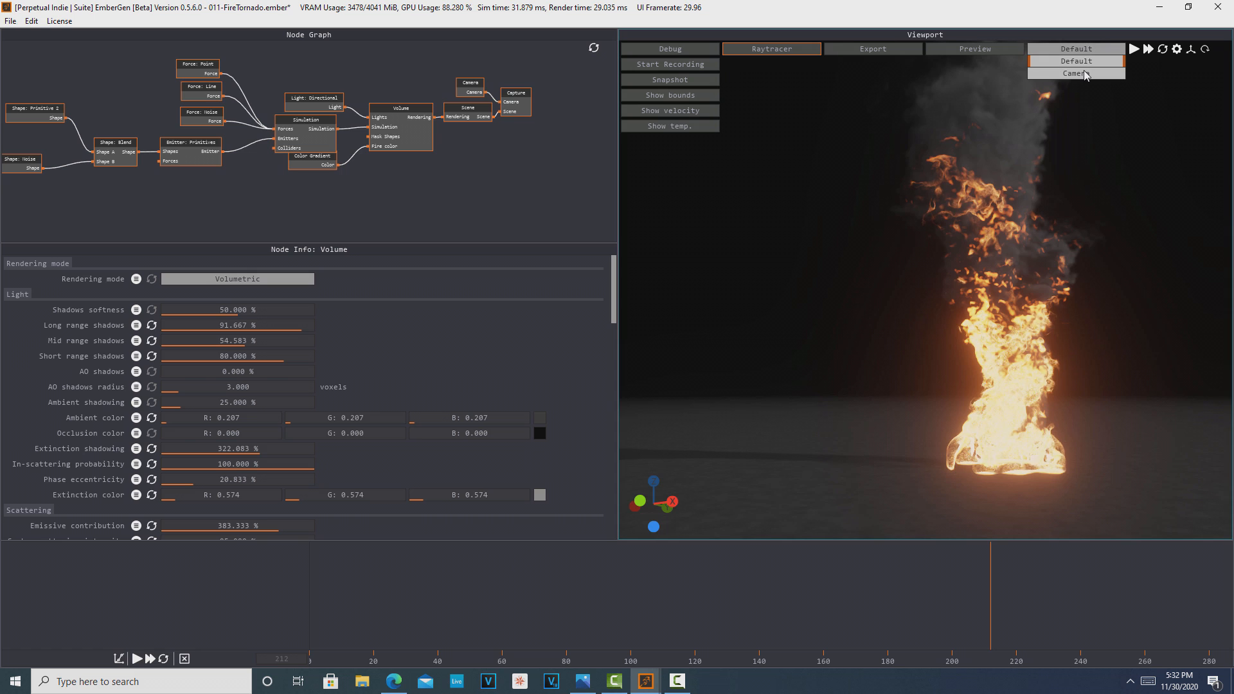
{"action": "left_click", "coordinate": [1085, 76]}
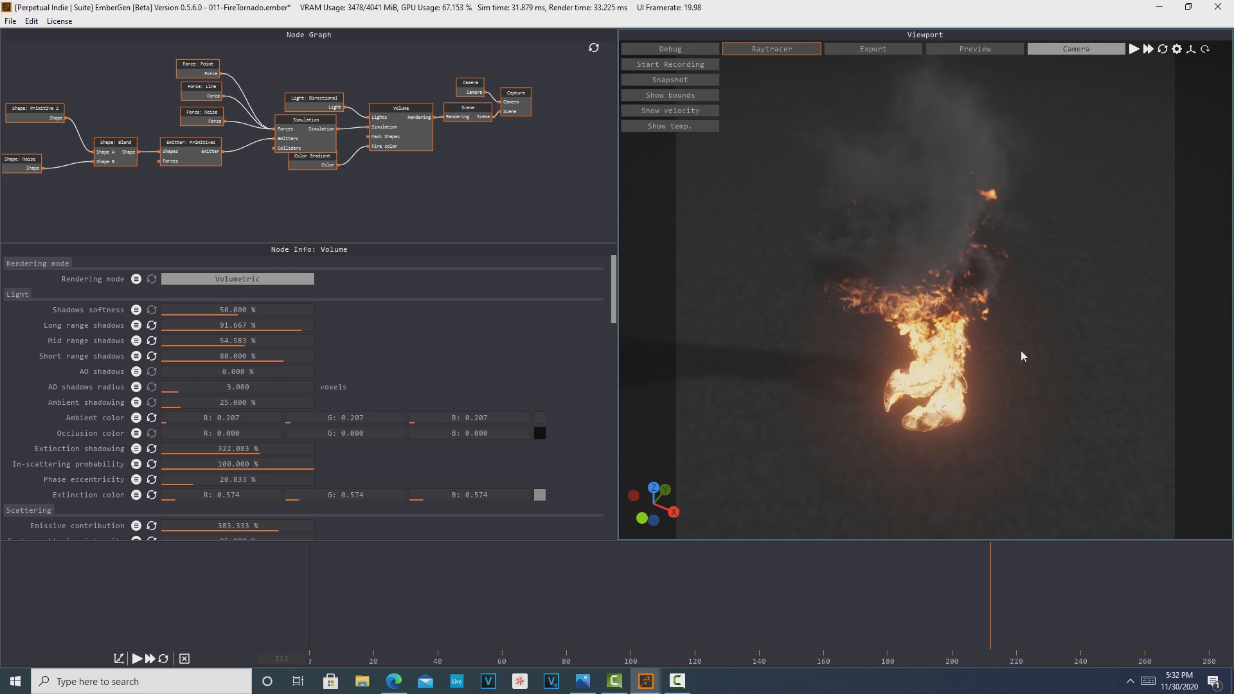
{"action": "left_click_drag", "start_coordinate": [1027, 378], "coordinate": [1028, 291]}
{"action": "left_click_drag", "start_coordinate": [1053, 392], "coordinate": [932, 422]}
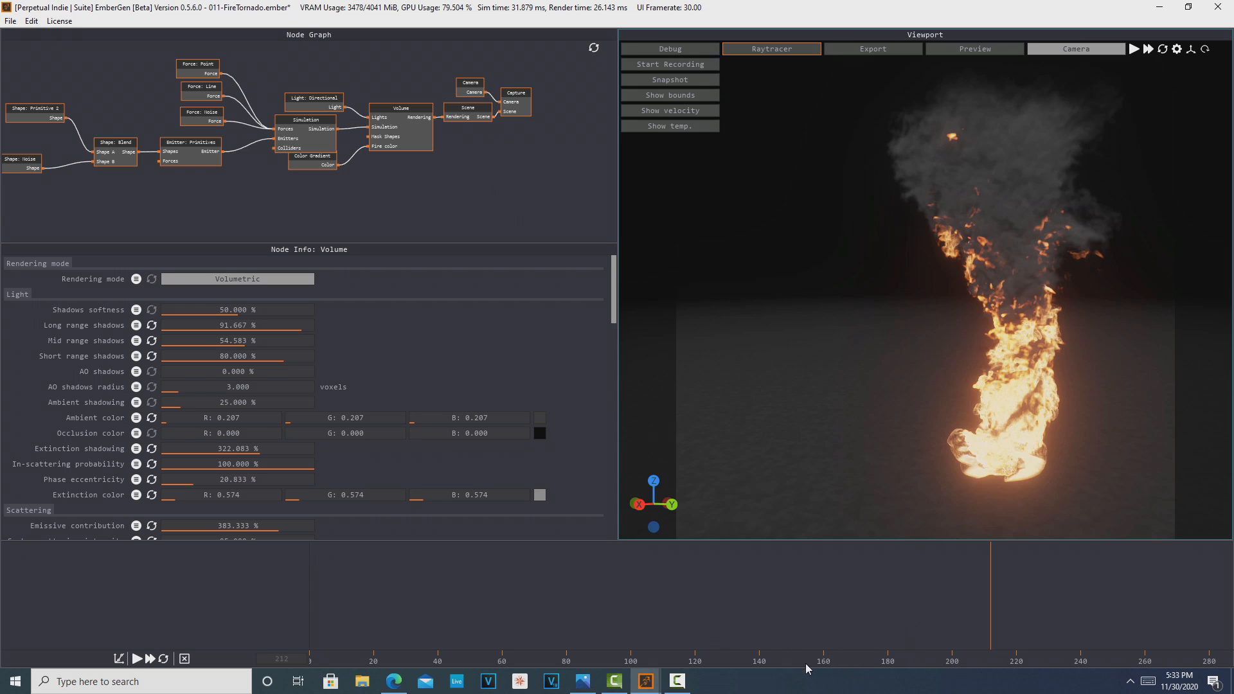
Step: Remove the ground from the render by setting the Scene node's Ground option to None
{"action": "left_click", "coordinate": [475, 114]}
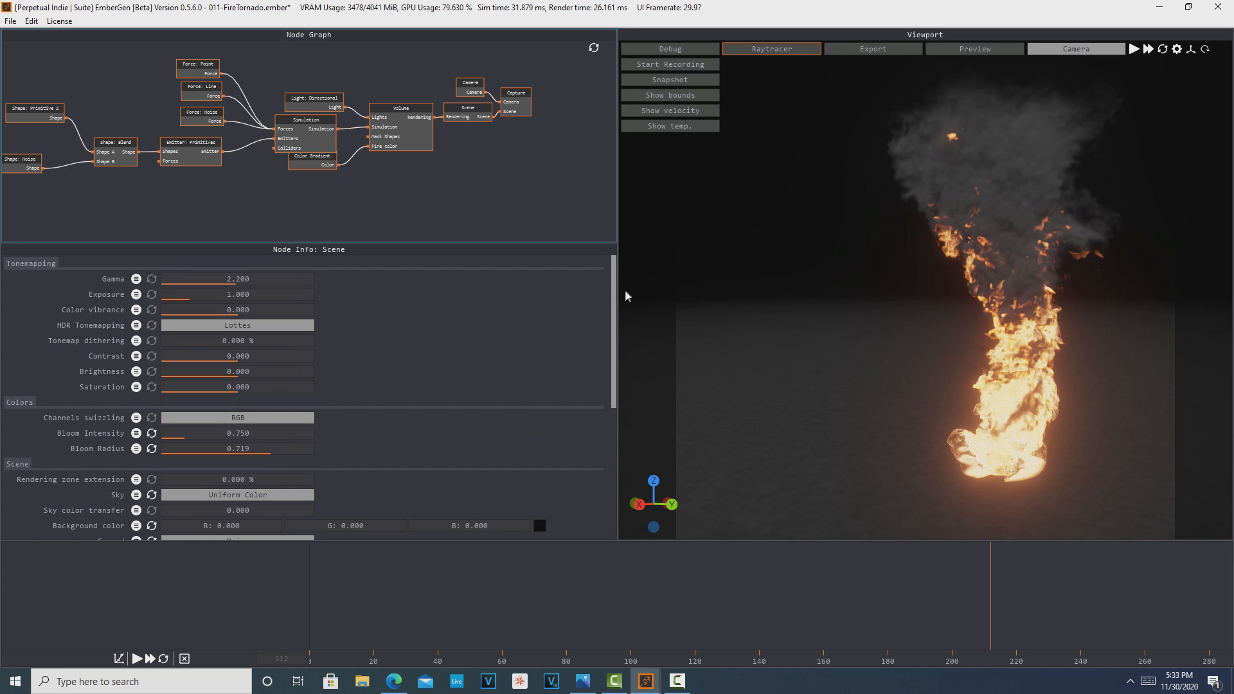
{"action": "left_click_drag", "start_coordinate": [613, 293], "coordinate": [603, 446]}
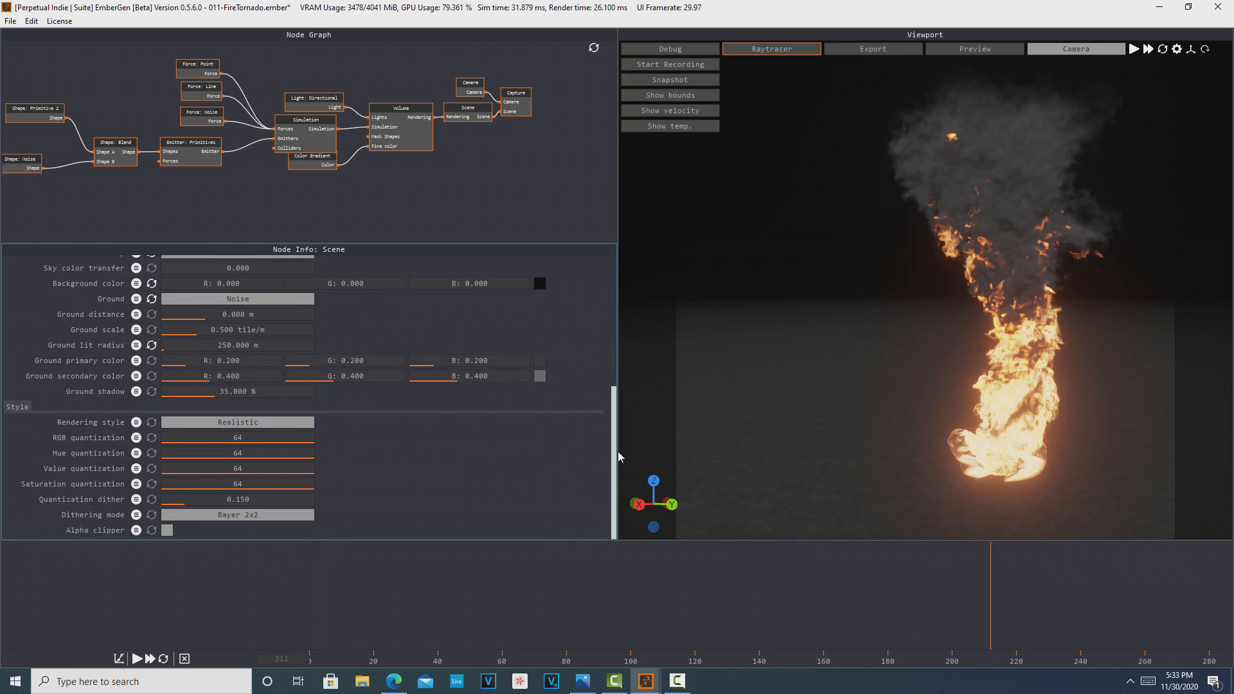
{"action": "left_click", "coordinate": [212, 303]}
{"action": "left_click", "coordinate": [221, 315]}
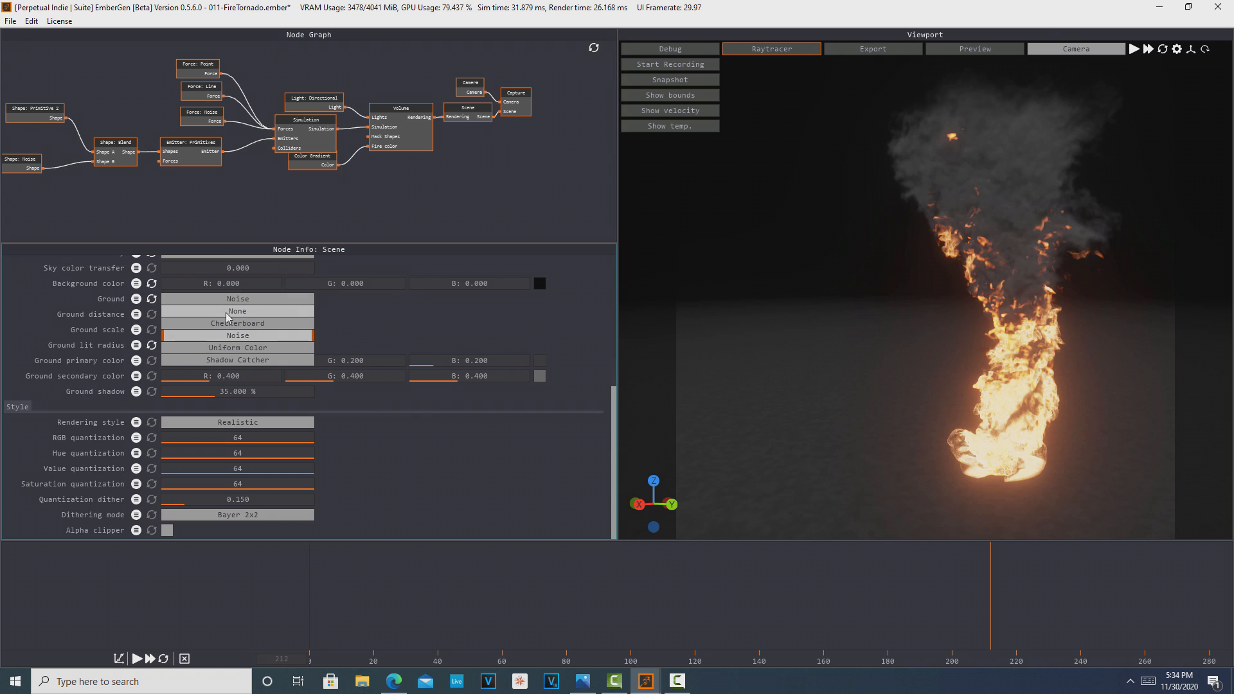
Step: Set the Scene node's Sky option to None
{"action": "scroll", "coordinate": [364, 370], "scroll_direction": "up", "scroll_amount": 3}
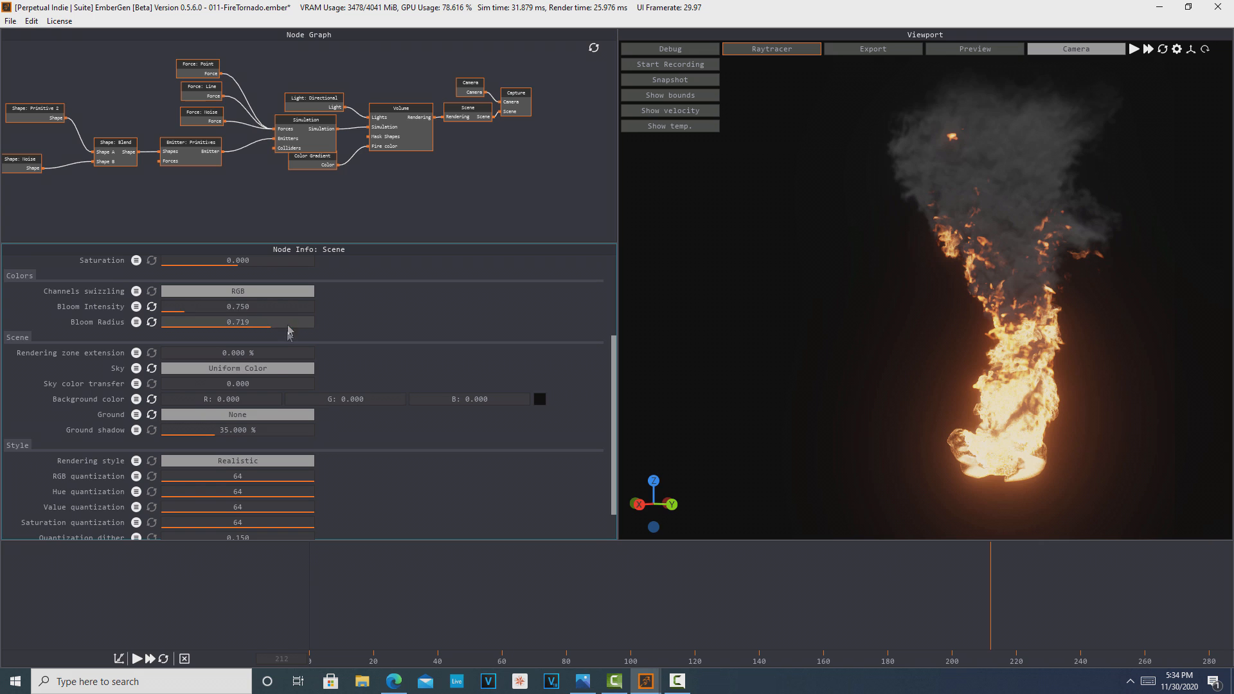
{"action": "left_click", "coordinate": [265, 373]}
{"action": "left_click", "coordinate": [263, 380]}
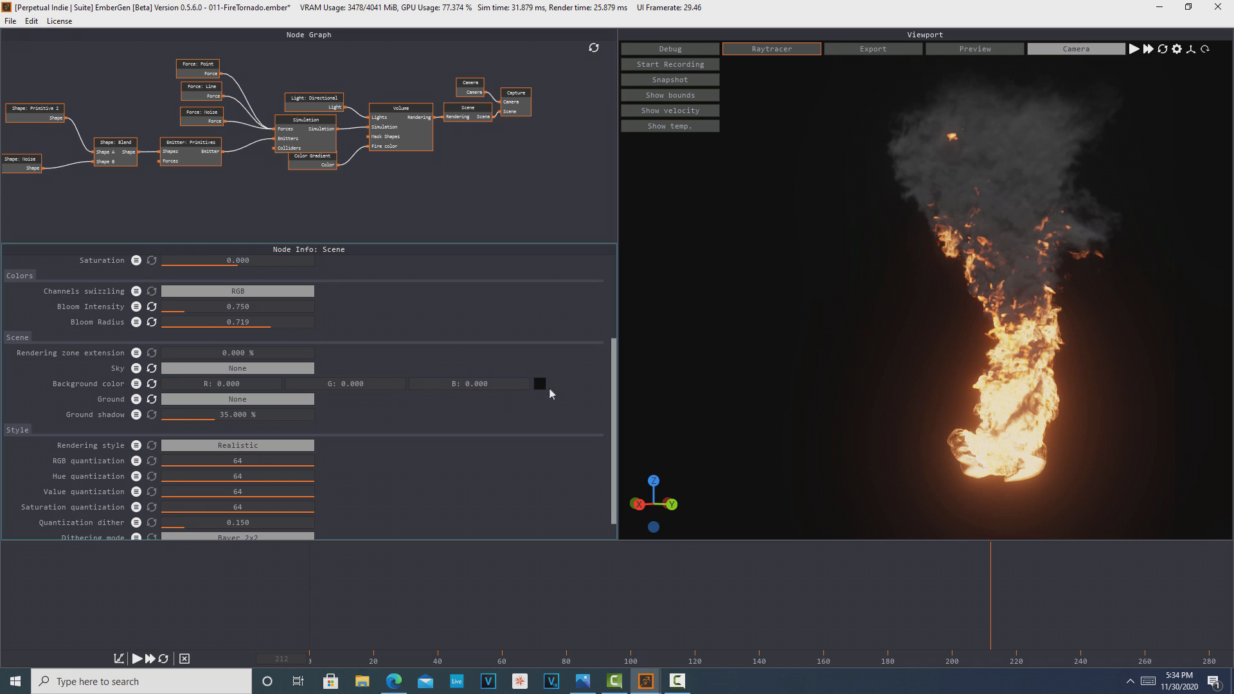
{"action": "scroll", "coordinate": [565, 395], "scroll_direction": "up", "scroll_amount": 5}
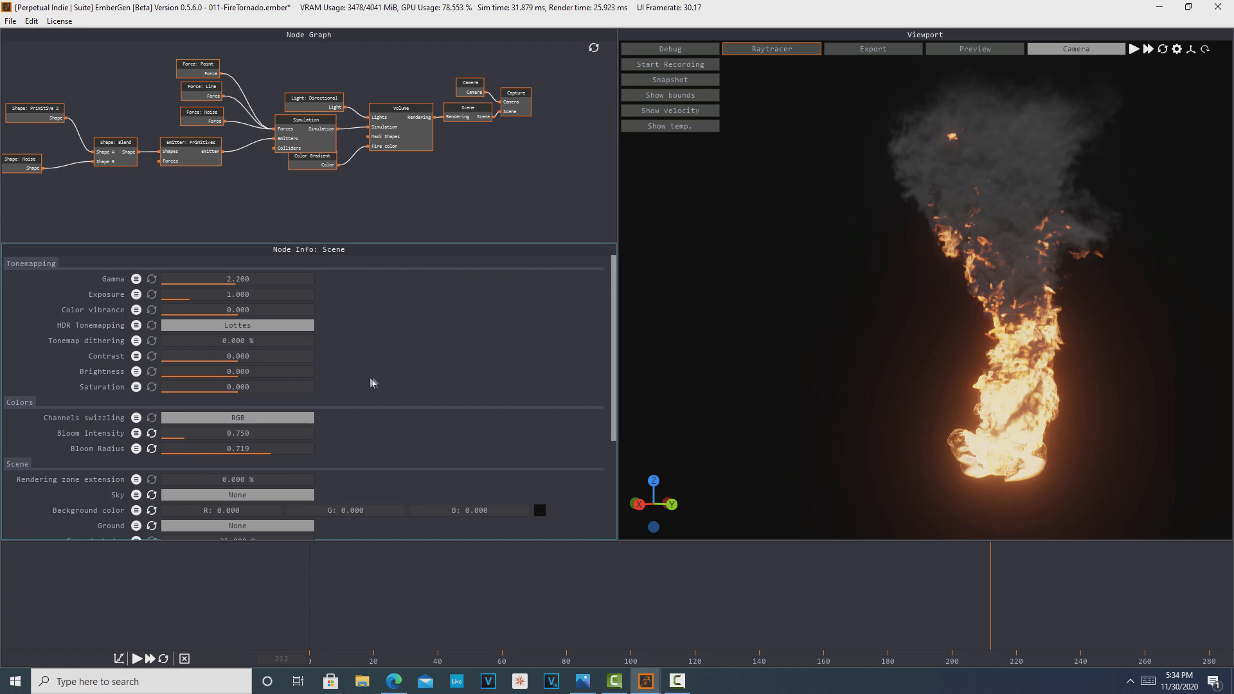
{"action": "scroll", "coordinate": [372, 389], "scroll_direction": "down", "scroll_amount": 2}
{"action": "scroll", "coordinate": [371, 396], "scroll_direction": "down", "scroll_amount": 4}
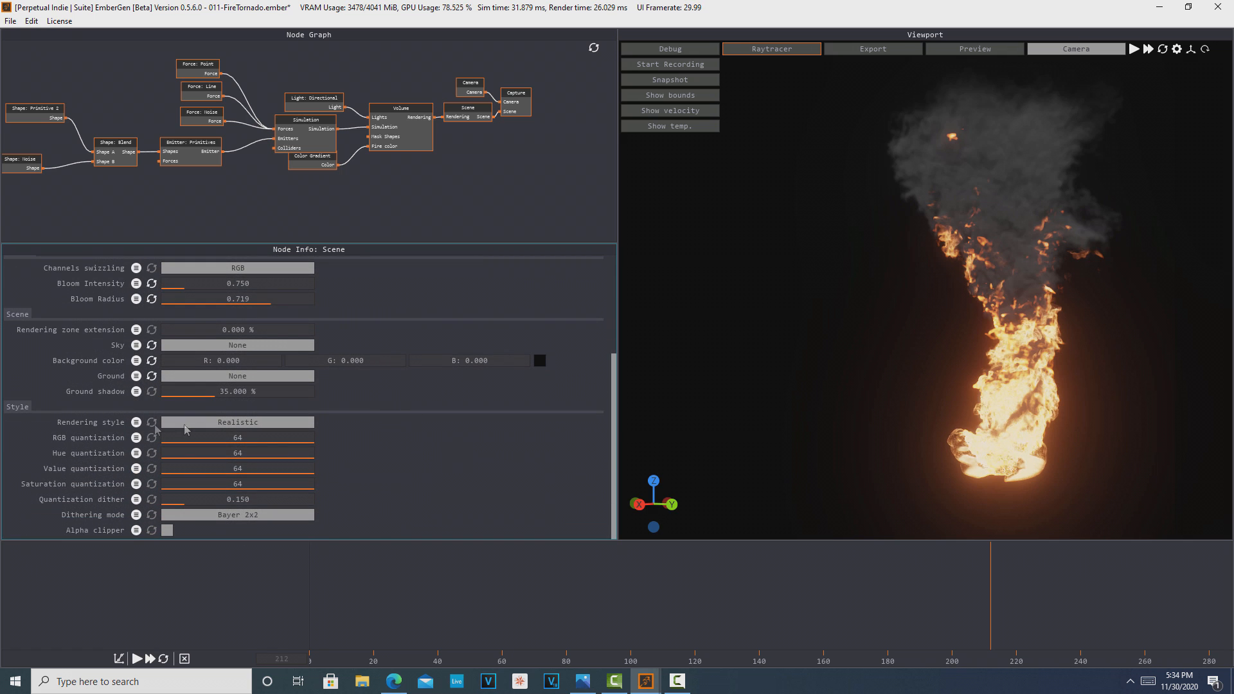
{"action": "scroll", "coordinate": [477, 443], "scroll_direction": "up", "scroll_amount": 6}
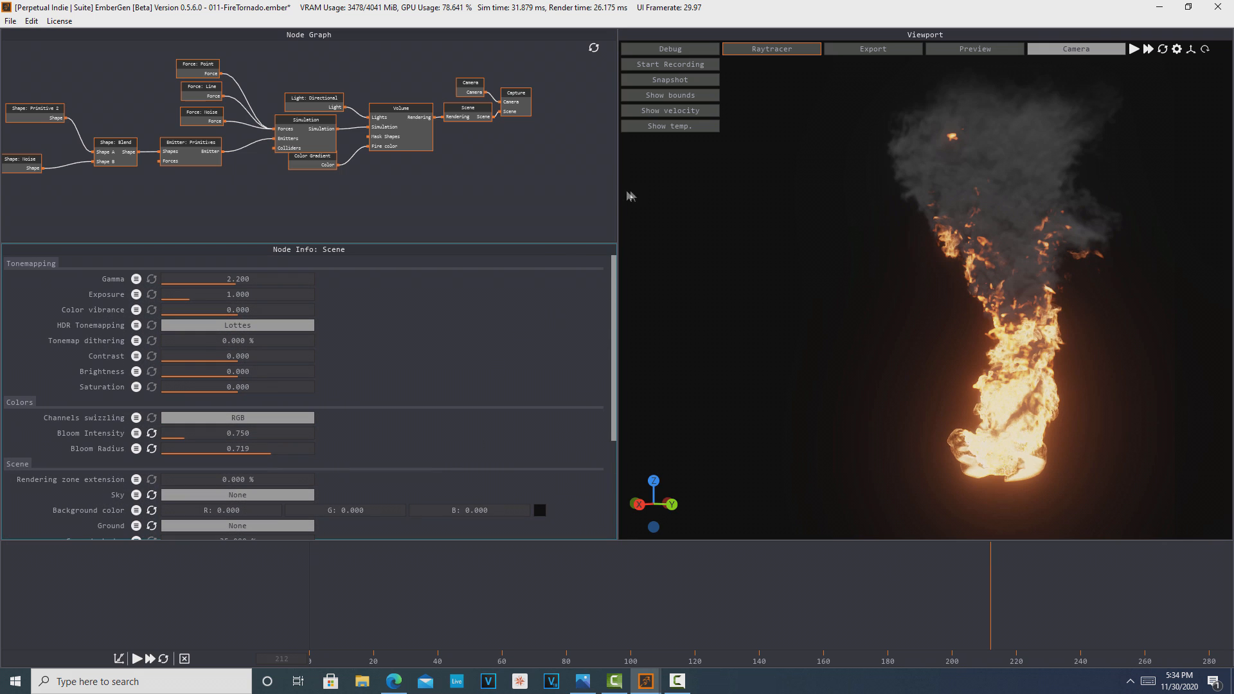
Step: Enlarge the node graph area and add a Render Combined capture type to the Capture node
{"action": "left_click_drag", "start_coordinate": [630, 196], "coordinate": [666, 193]}
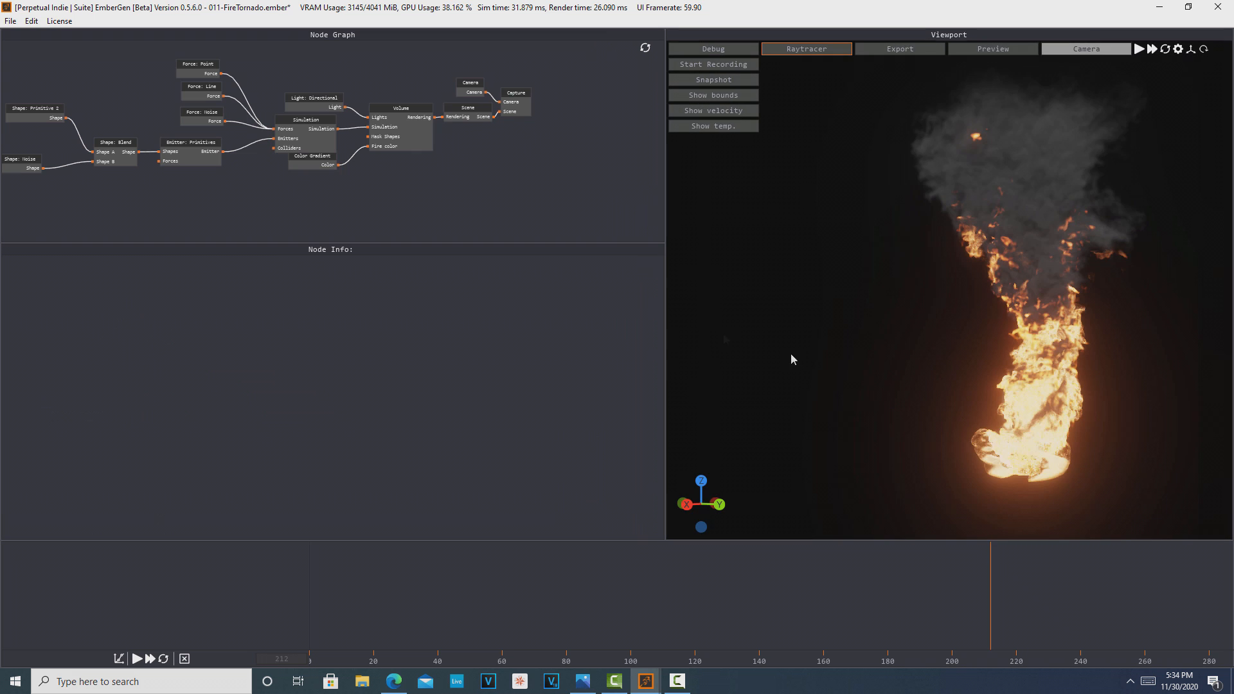
{"action": "left_click_drag", "start_coordinate": [429, 246], "coordinate": [429, 312]}
{"action": "left_click", "coordinate": [527, 108]}
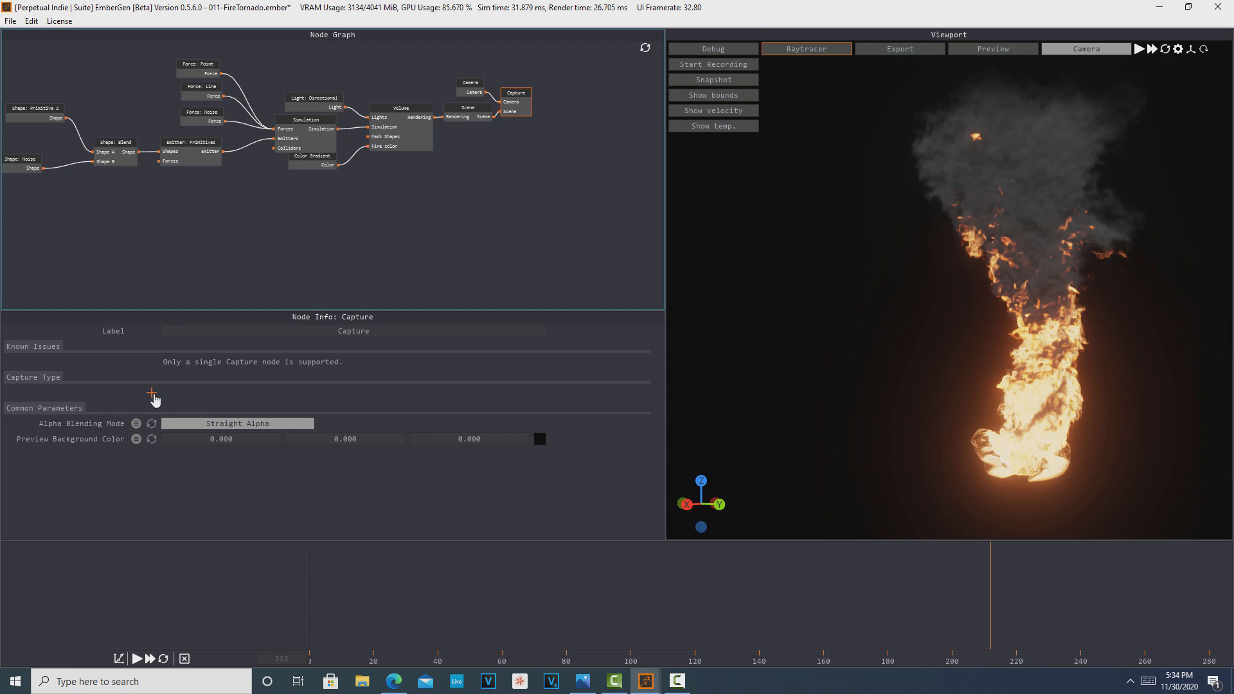
{"action": "left_click", "coordinate": [153, 395]}
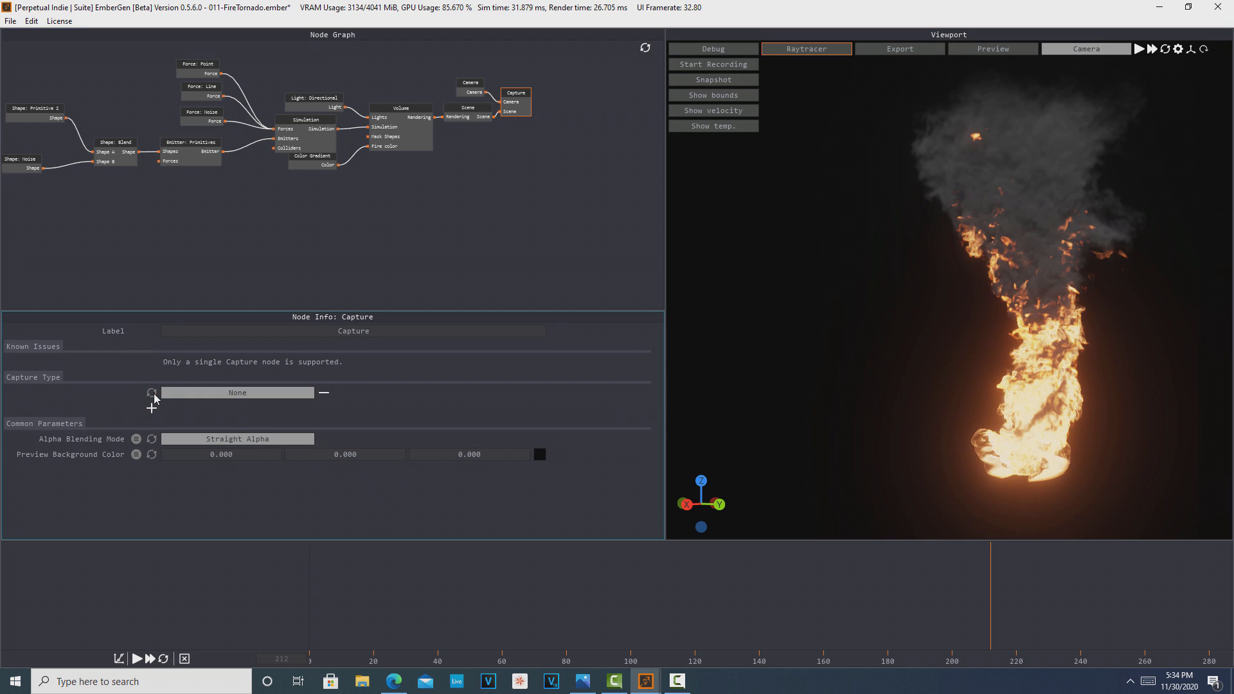
{"action": "left_click", "coordinate": [281, 394]}
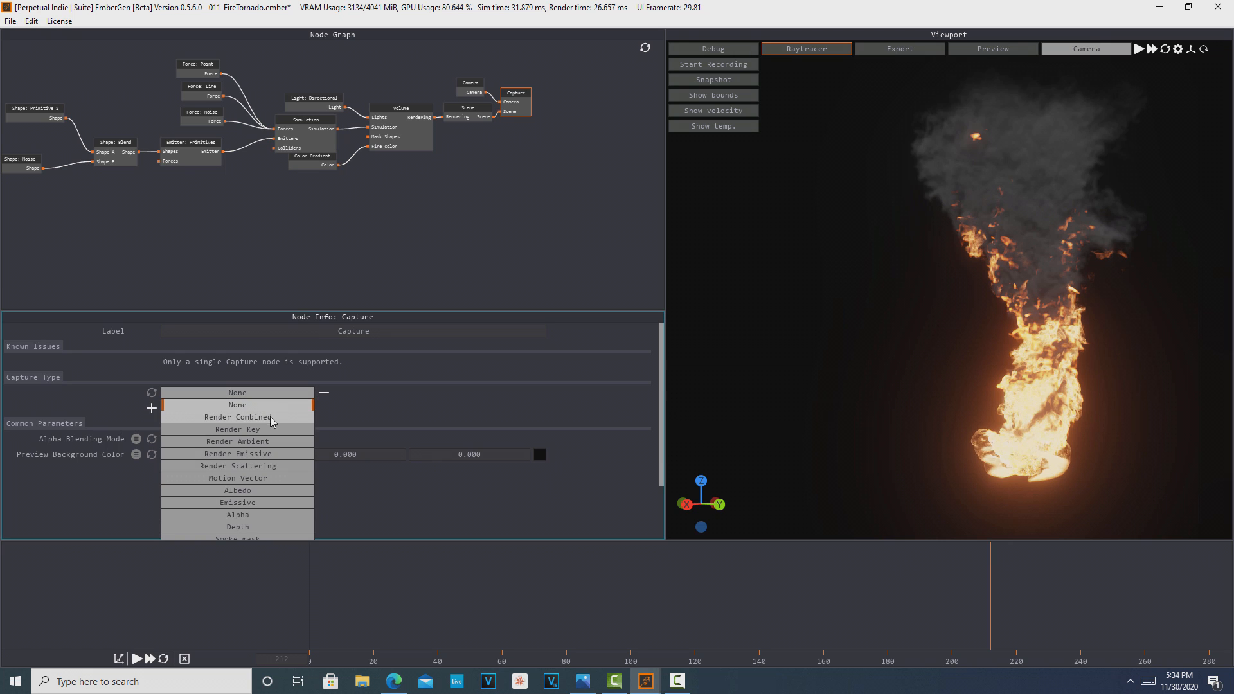
{"action": "left_click", "coordinate": [271, 421]}
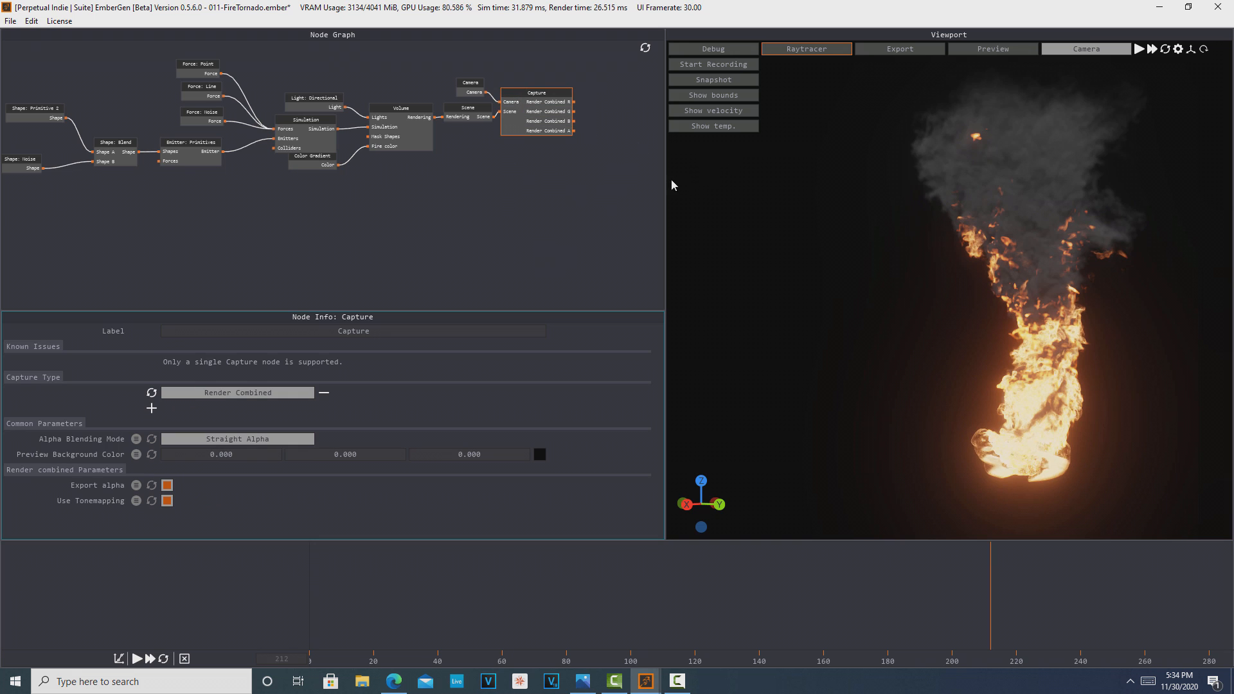
Step: Add an Export Image node beside the Capture node and connect the four Render Combined outputs to its R, G, B and A inputs
{"action": "left_click_drag", "start_coordinate": [668, 175], "coordinate": [740, 176]}
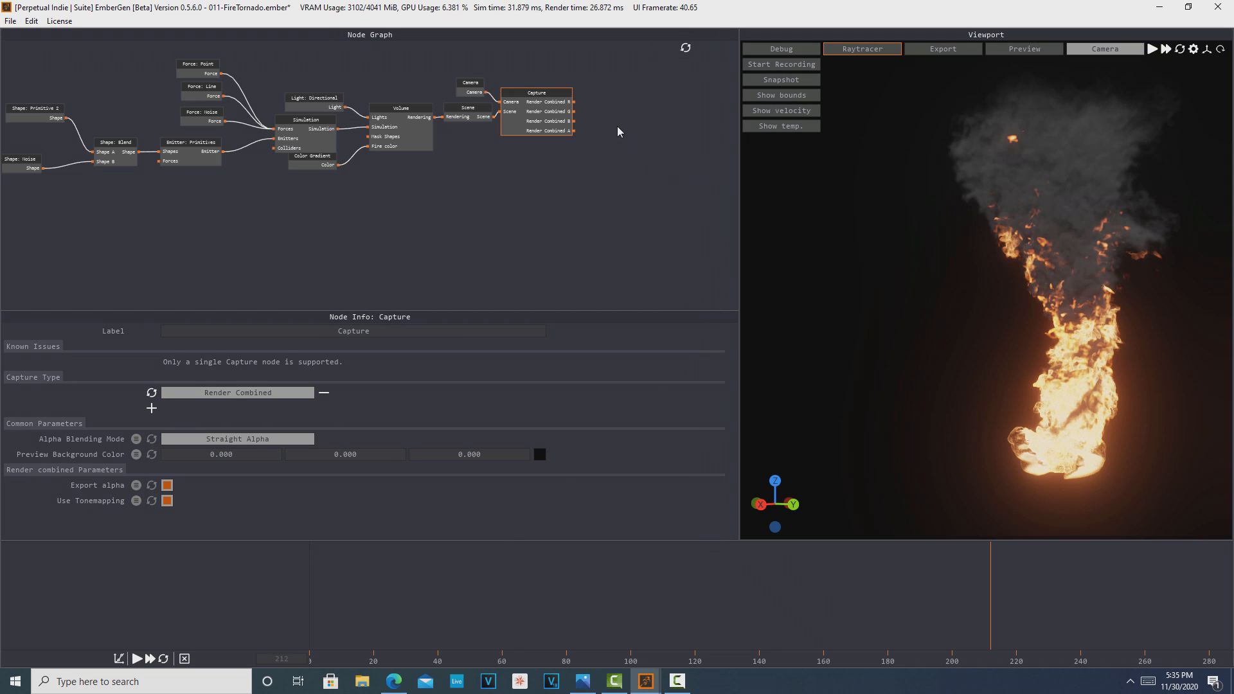
{"action": "right_click", "coordinate": [619, 131]}
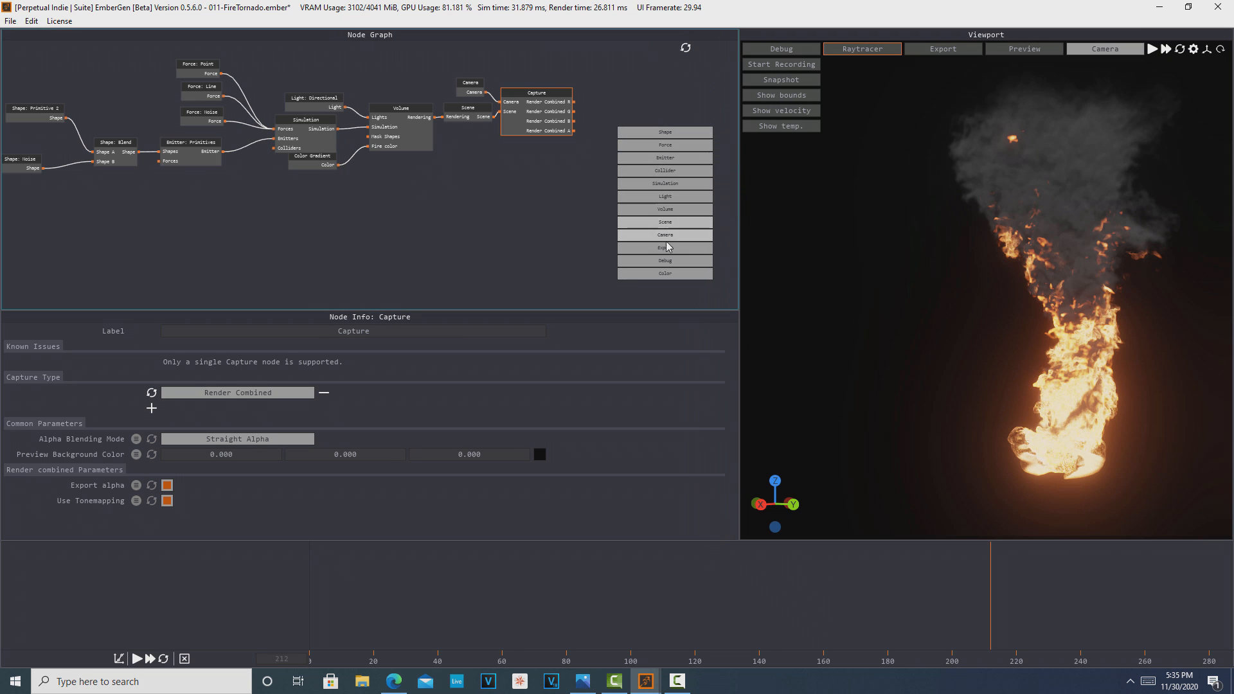
{"action": "mouse_move", "coordinate": [668, 249]}
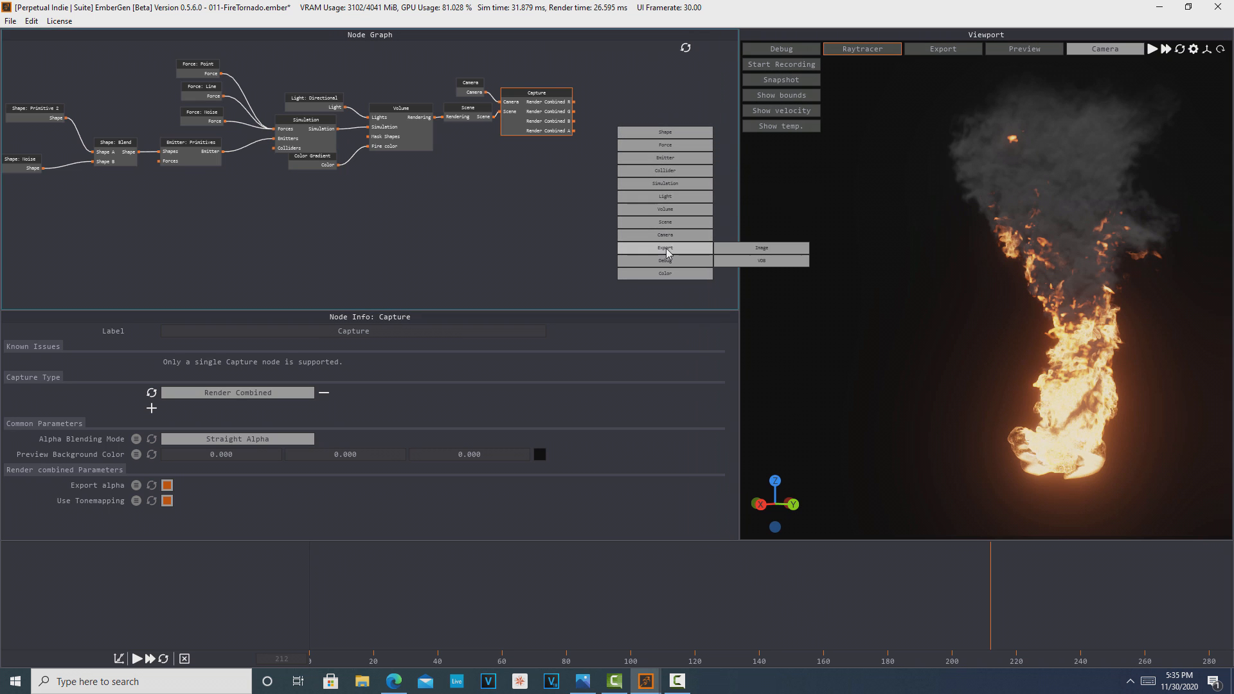
{"action": "left_click", "coordinate": [762, 248]}
{"action": "left_click_drag", "start_coordinate": [651, 146], "coordinate": [651, 122]}
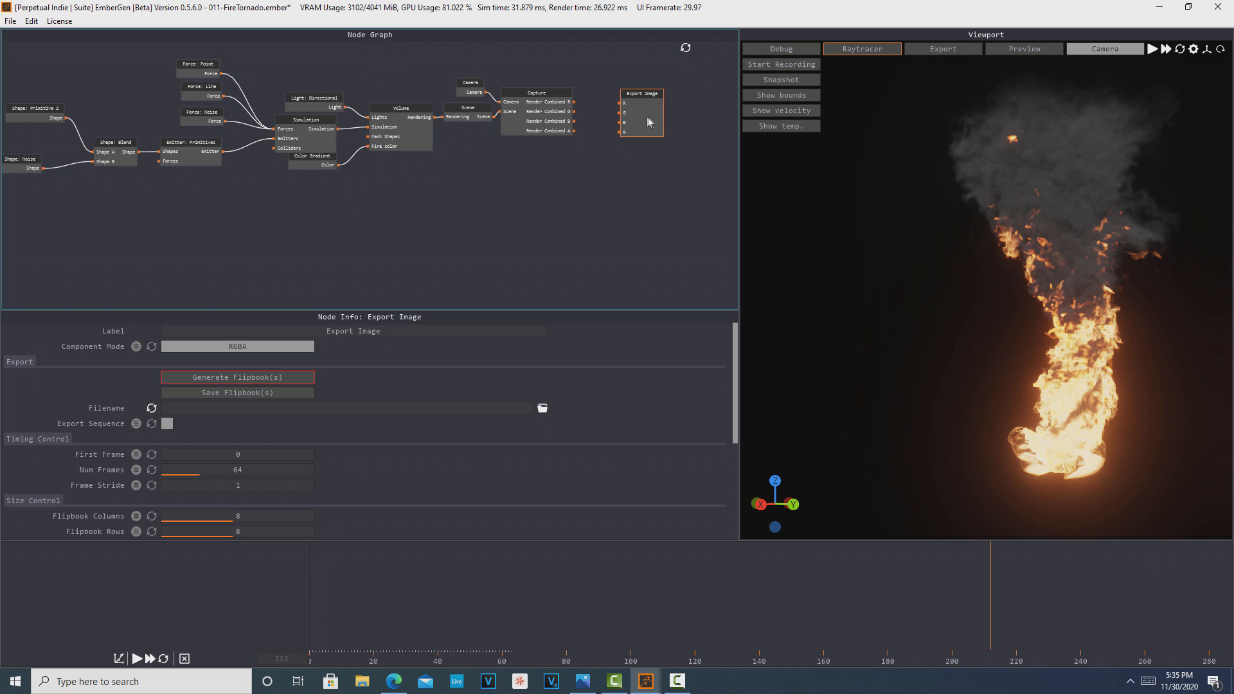
{"action": "left_click_drag", "start_coordinate": [574, 101], "coordinate": [622, 131]}
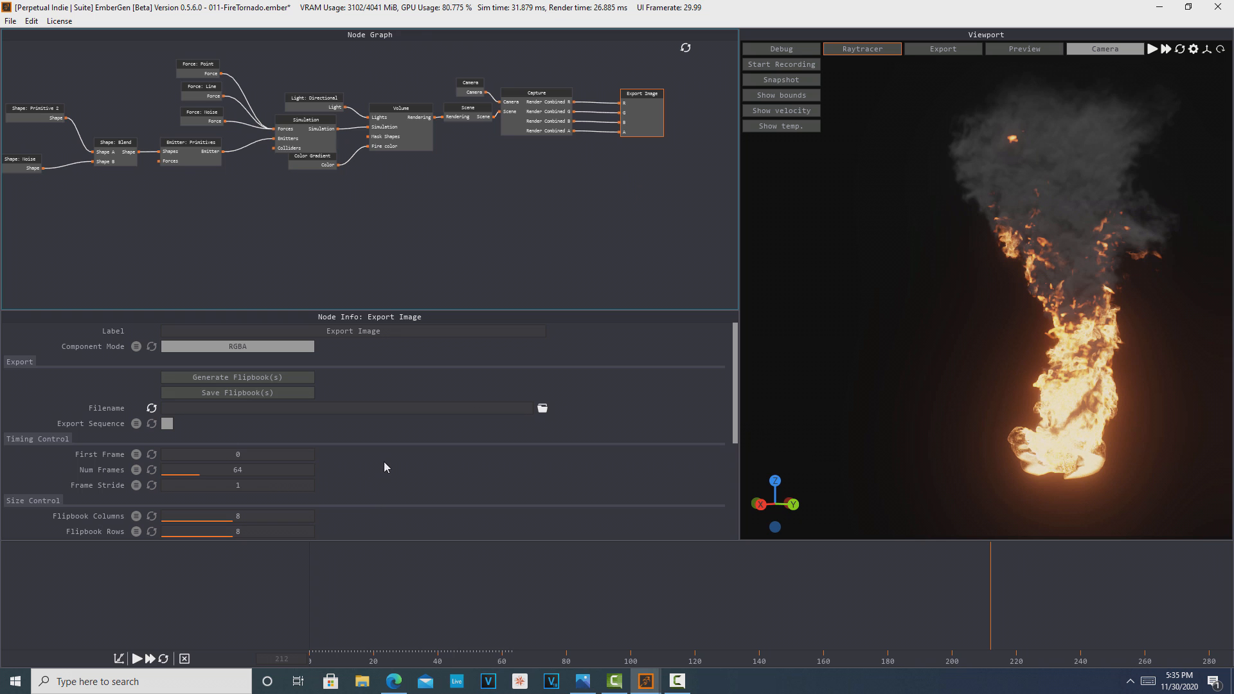
Step: Set the Export Image node's First Frame to 160
{"action": "scroll", "coordinate": [383, 461], "scroll_direction": "down", "scroll_amount": 5}
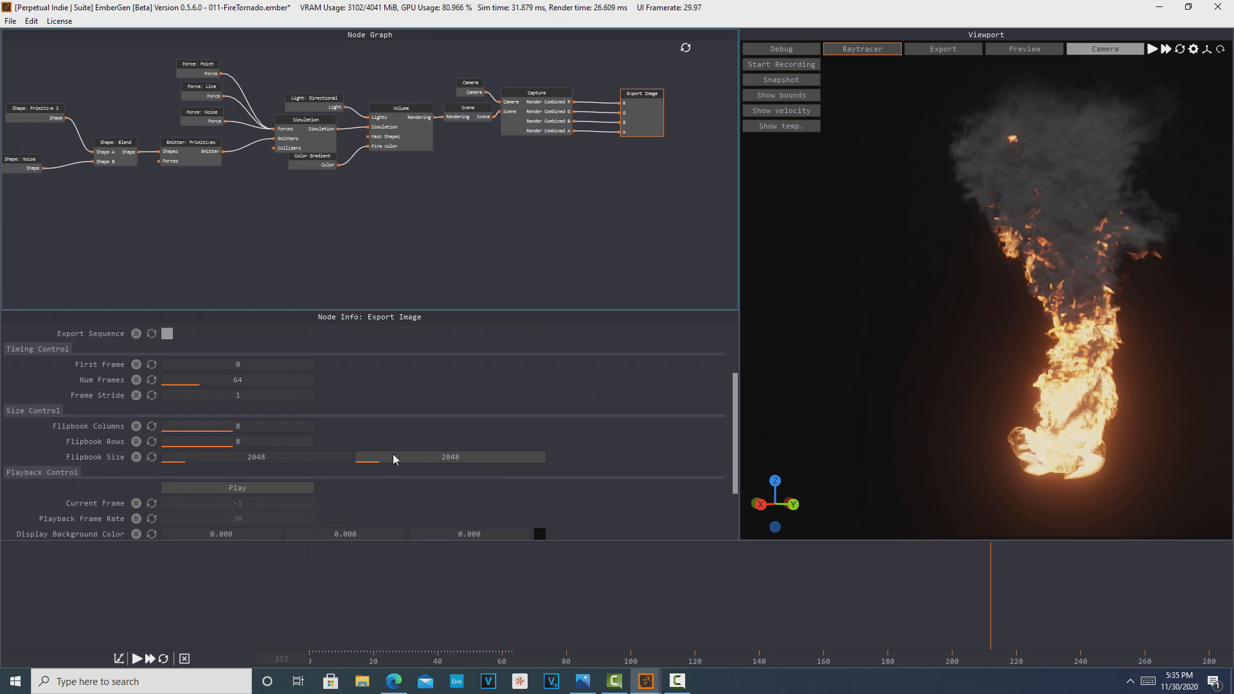
{"action": "scroll", "coordinate": [392, 453], "scroll_direction": "up", "scroll_amount": 1}
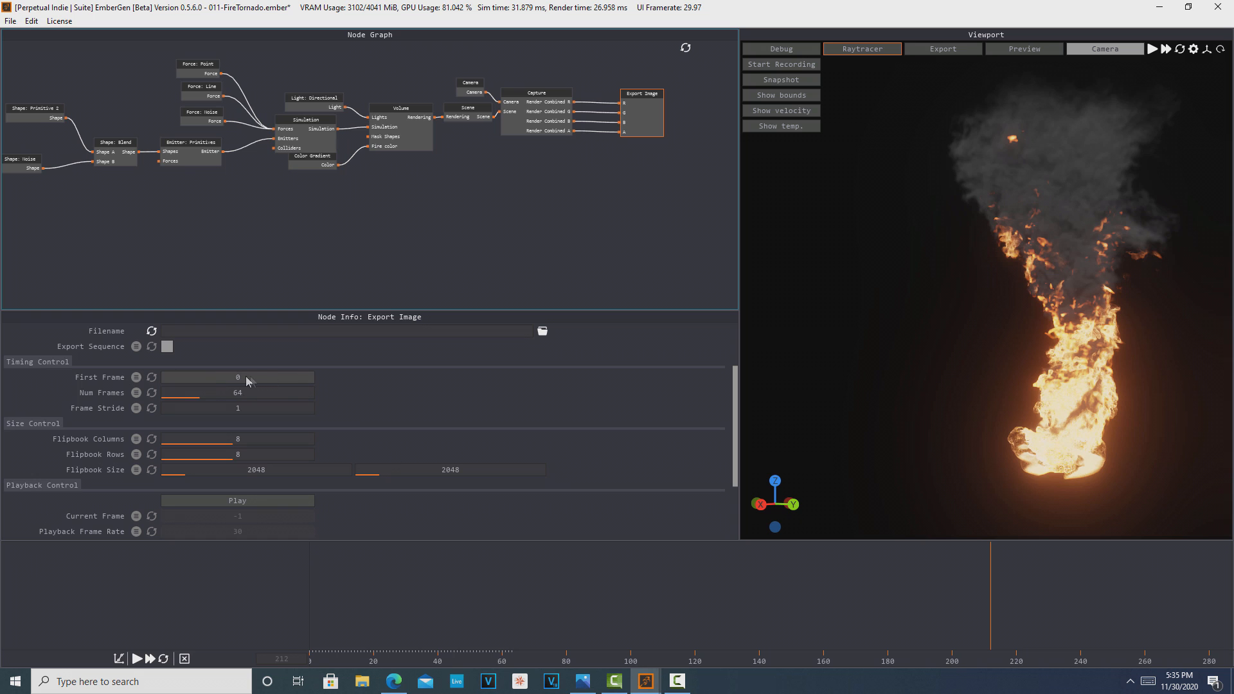
{"action": "left_click_drag", "start_coordinate": [252, 376], "coordinate": [253, 377]}
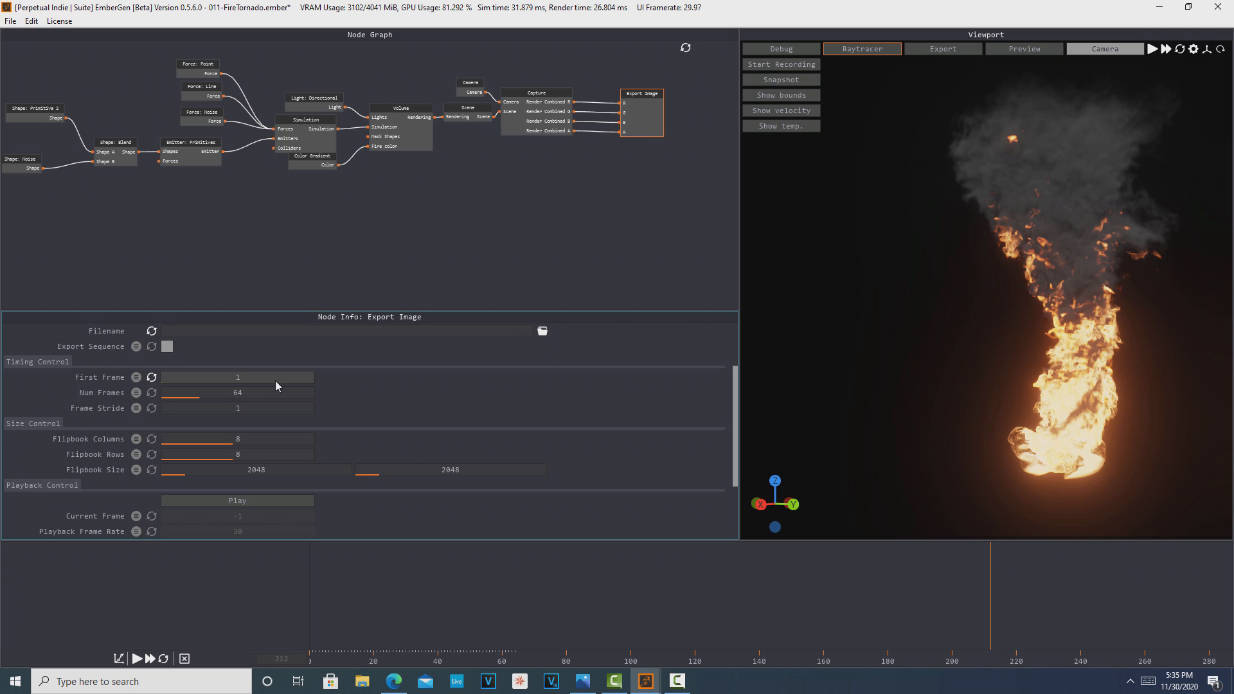
{"action": "double_click", "coordinate": [250, 380]}
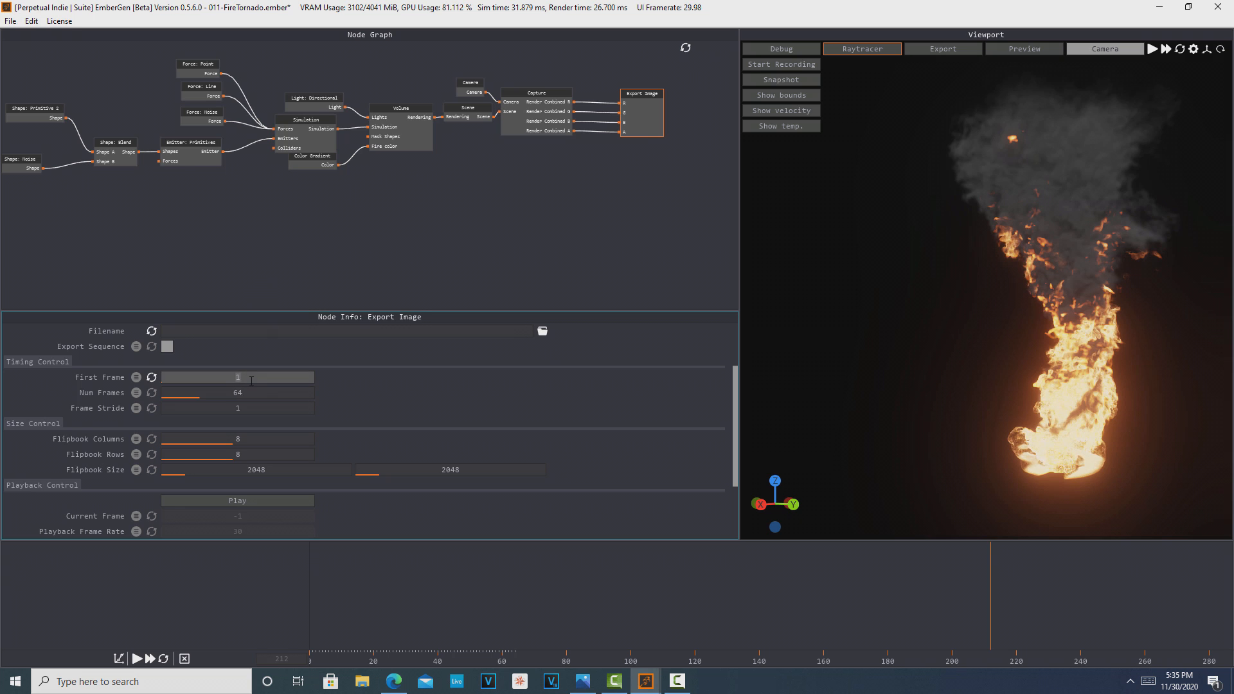
{"action": "type", "text": "160"}
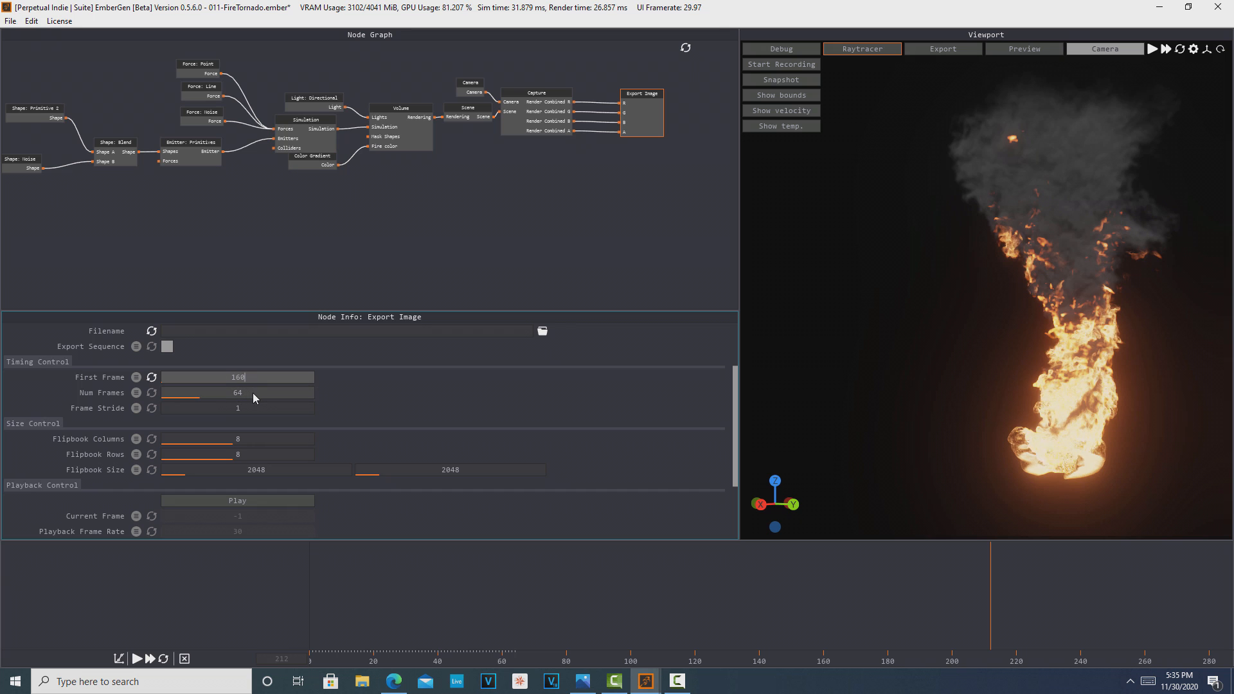
{"action": "key", "text": "Return"}
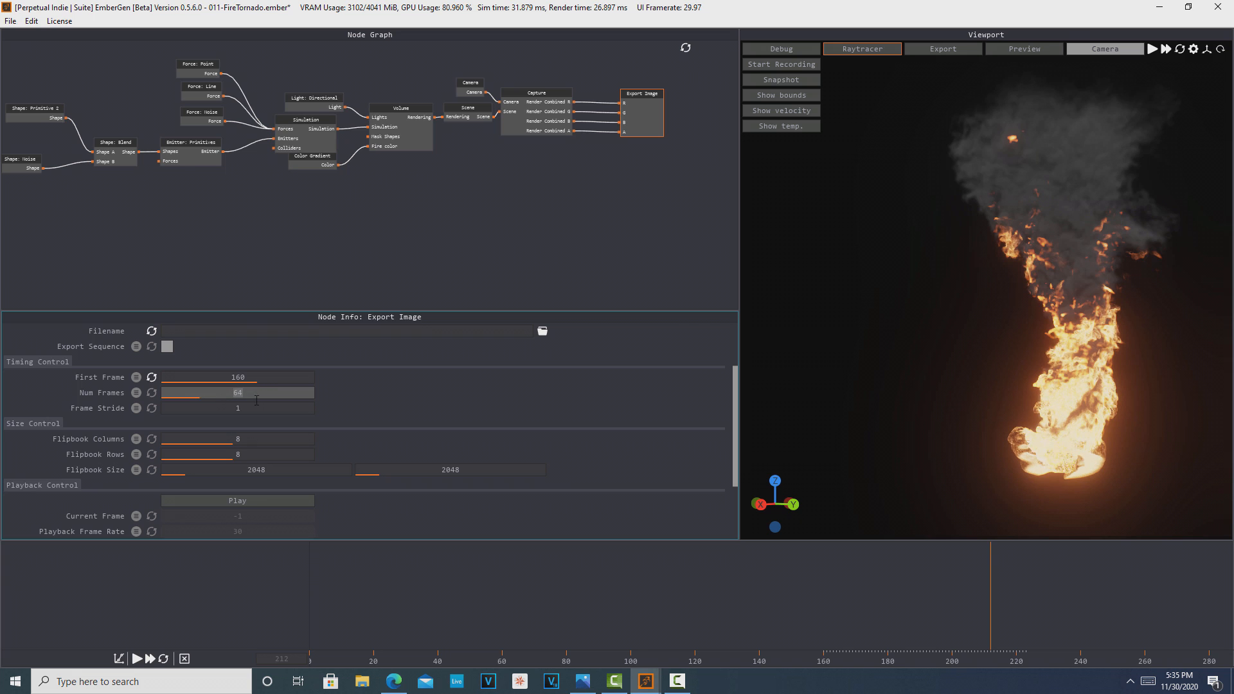
Step: Set the Export Image node's Num Frames to 200
{"action": "type", "text": "115"}
{"action": "key", "text": "Return"}
{"action": "left_click_drag", "start_coordinate": [313, 400], "coordinate": [349, 399]}
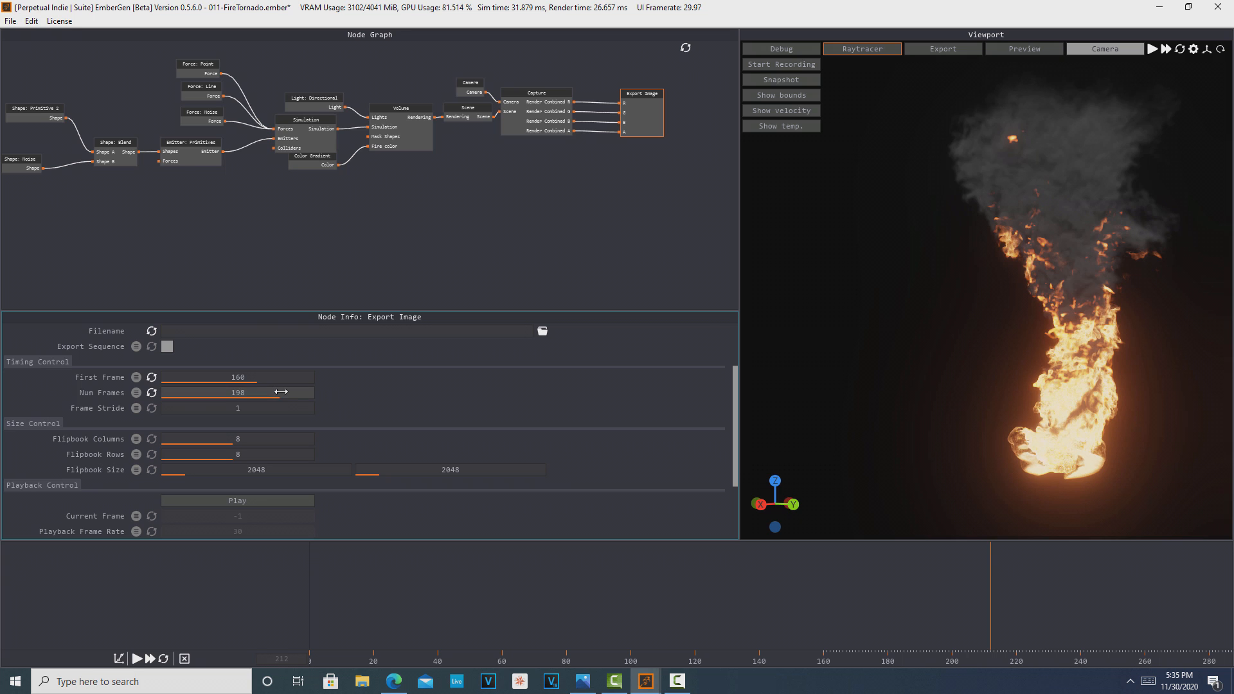
{"action": "double_click", "coordinate": [280, 394]}
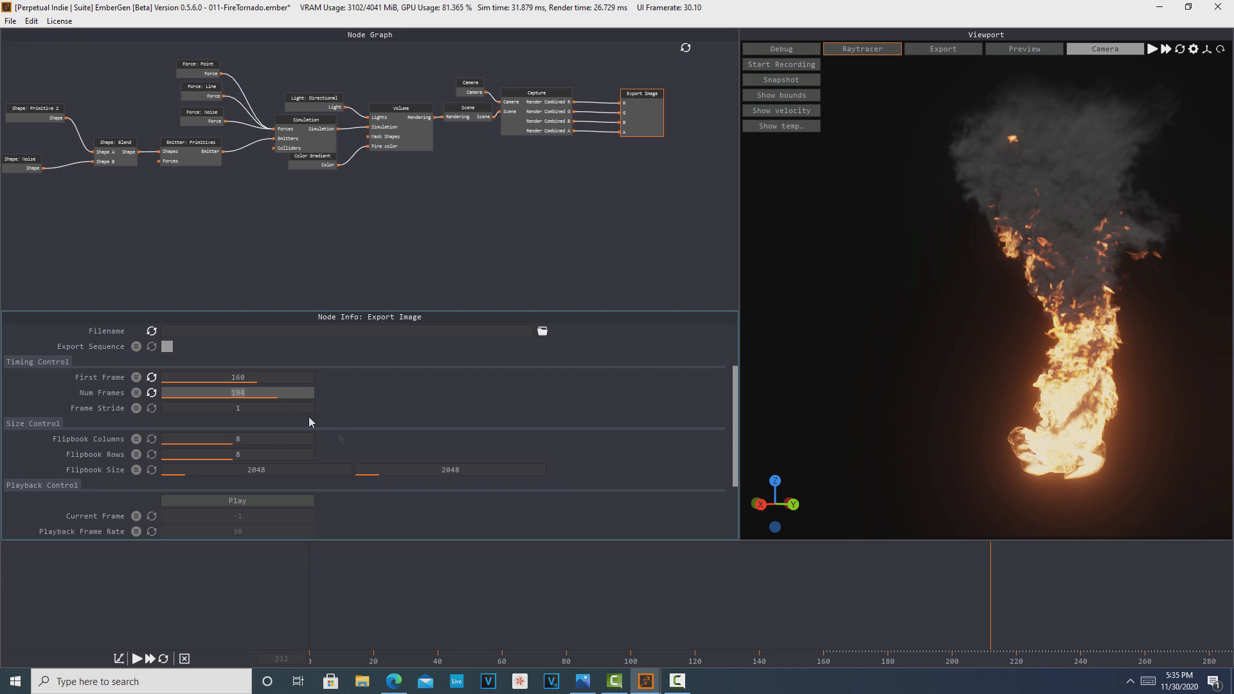
{"action": "type", "text": "200"}
{"action": "key", "text": "Return"}
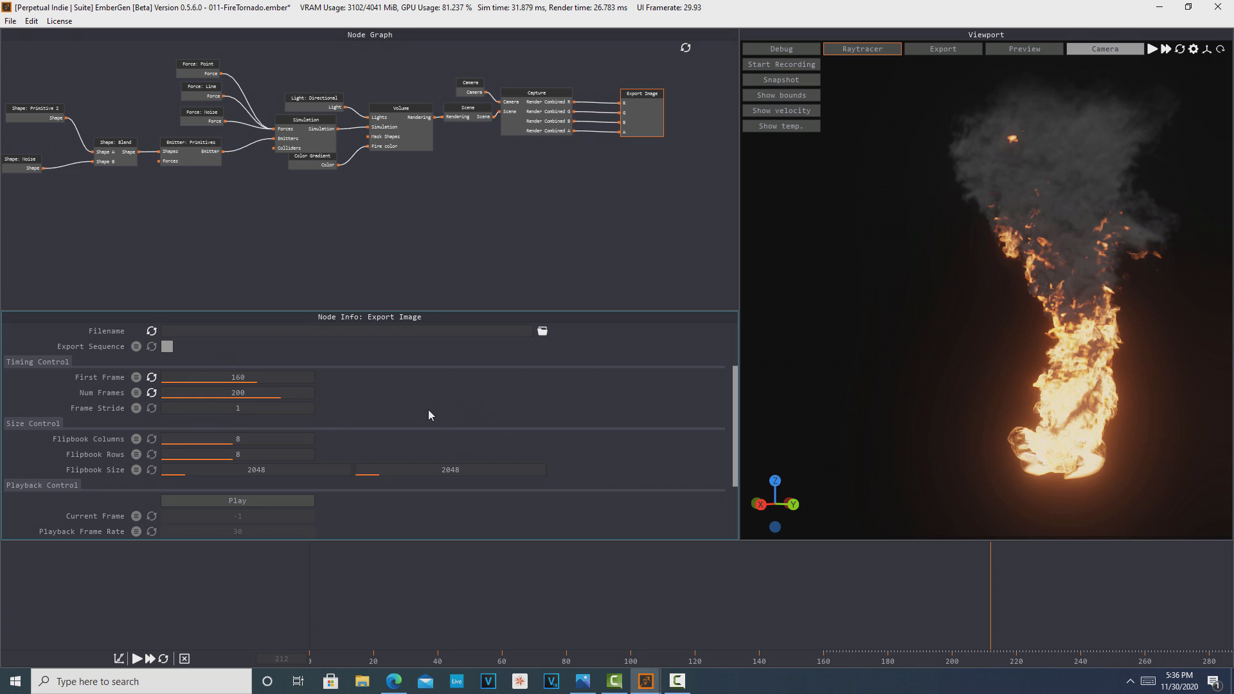
Step: Set the export filename to a PNG named tornado in the desktop's sequence folder, and enable Export Sequence
{"action": "scroll", "coordinate": [428, 410], "scroll_direction": "up", "scroll_amount": 2}
{"action": "scroll", "coordinate": [430, 412], "scroll_direction": "up", "scroll_amount": 1}
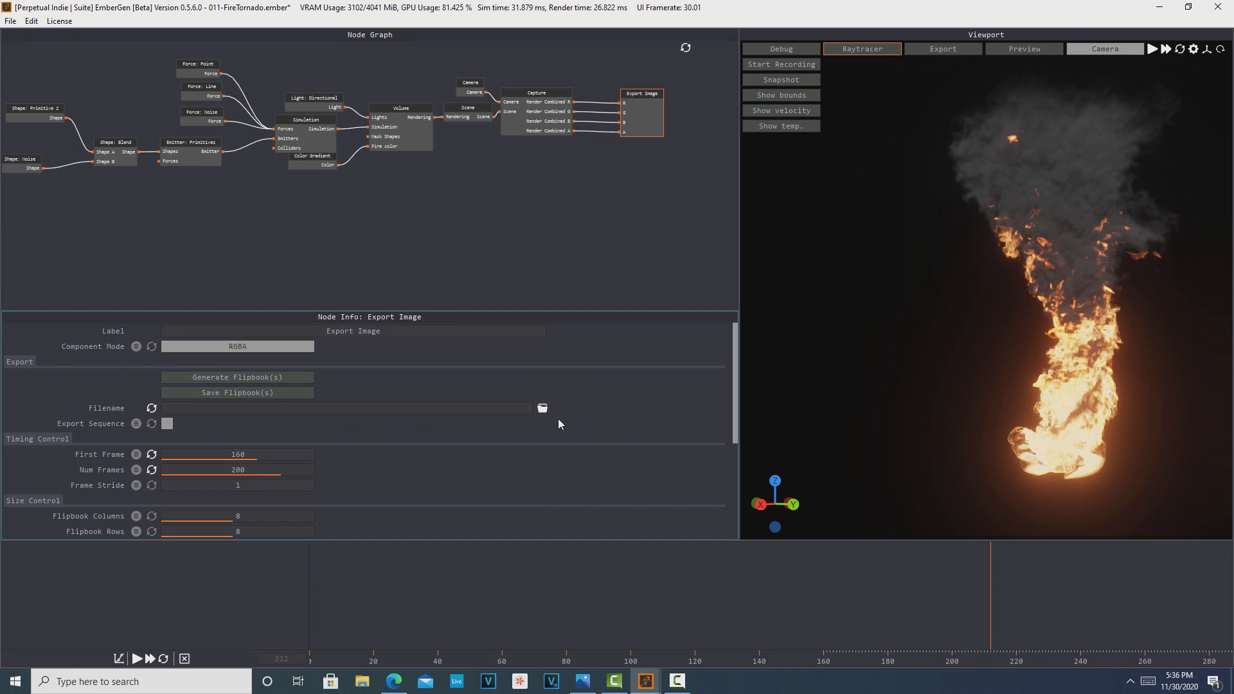
{"action": "left_click", "coordinate": [542, 410]}
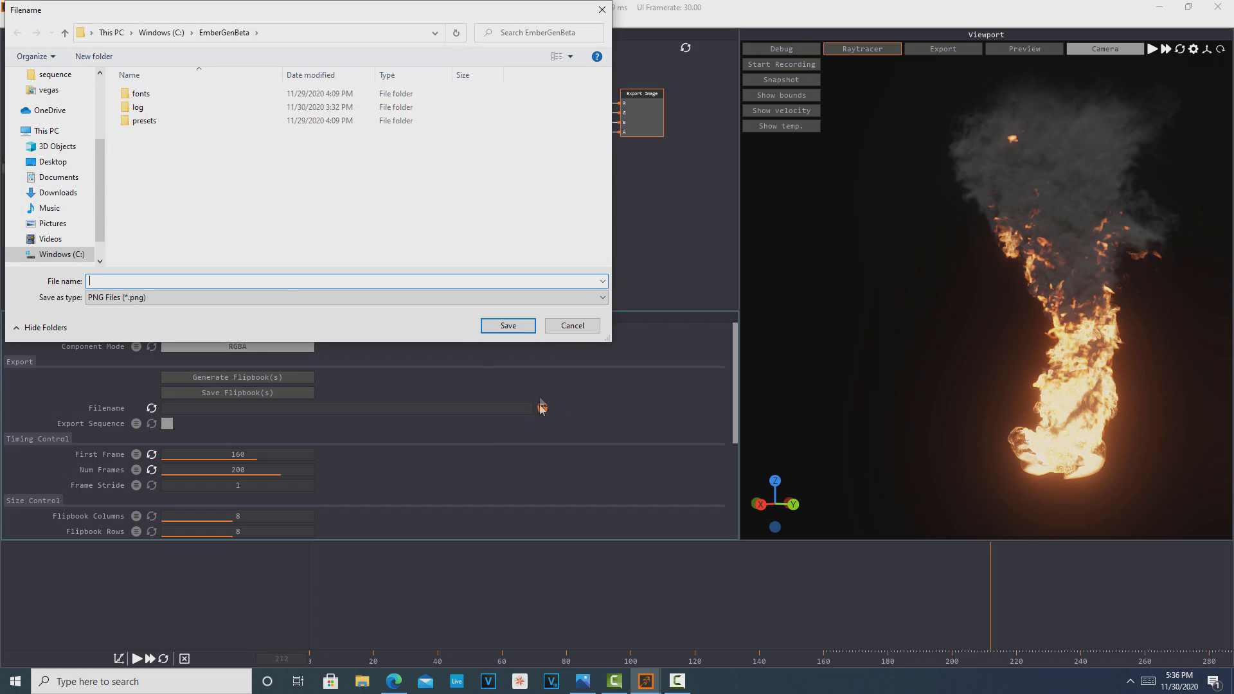
{"action": "scroll", "coordinate": [100, 188], "scroll_direction": "up", "scroll_amount": 2}
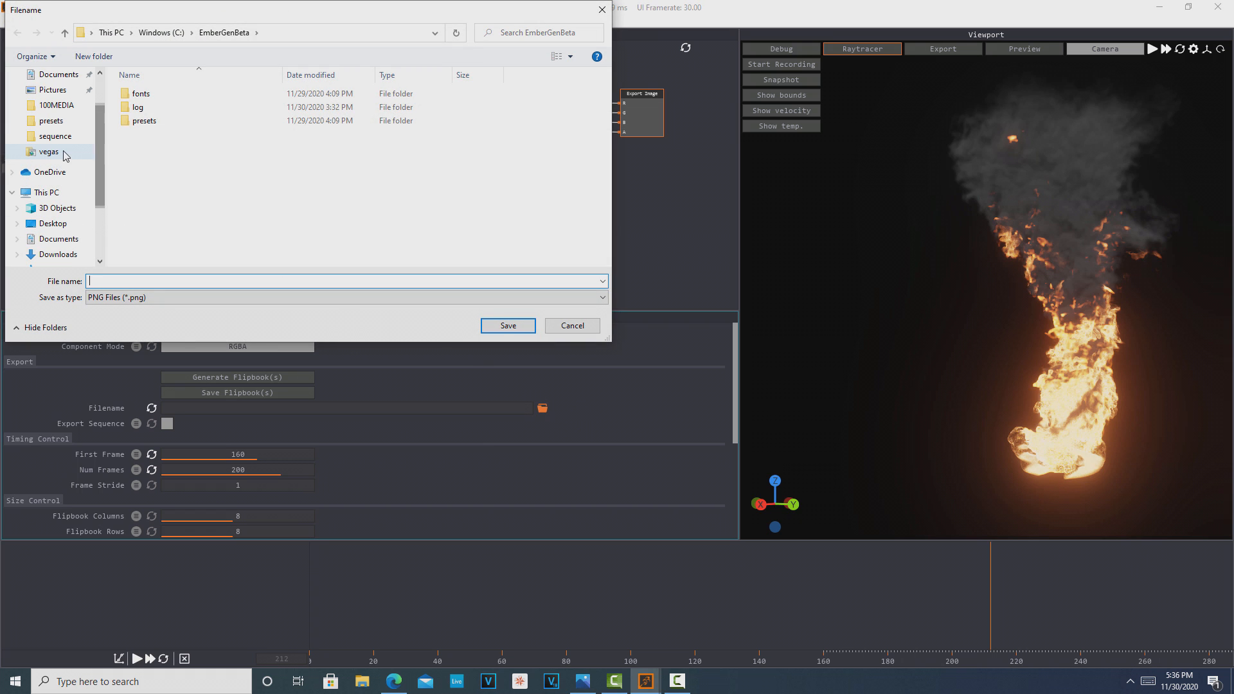
{"action": "left_click", "coordinate": [64, 142]}
{"action": "left_click", "coordinate": [142, 280]}
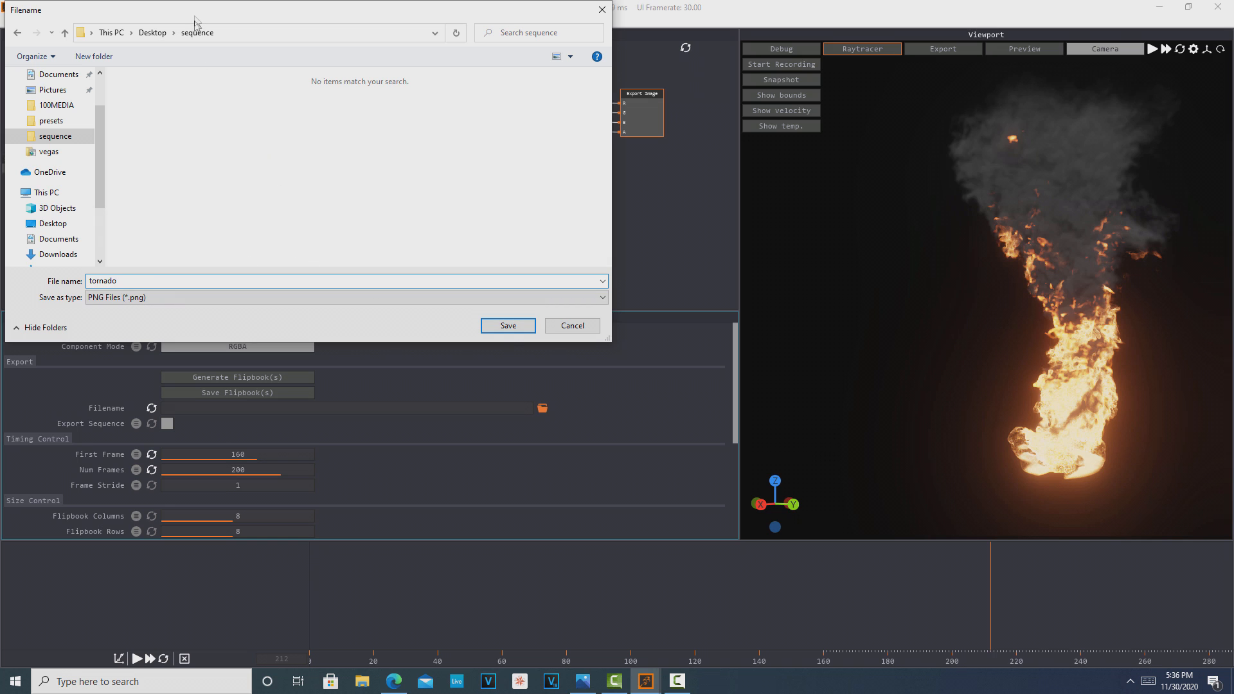
{"action": "left_click", "coordinate": [508, 326]}
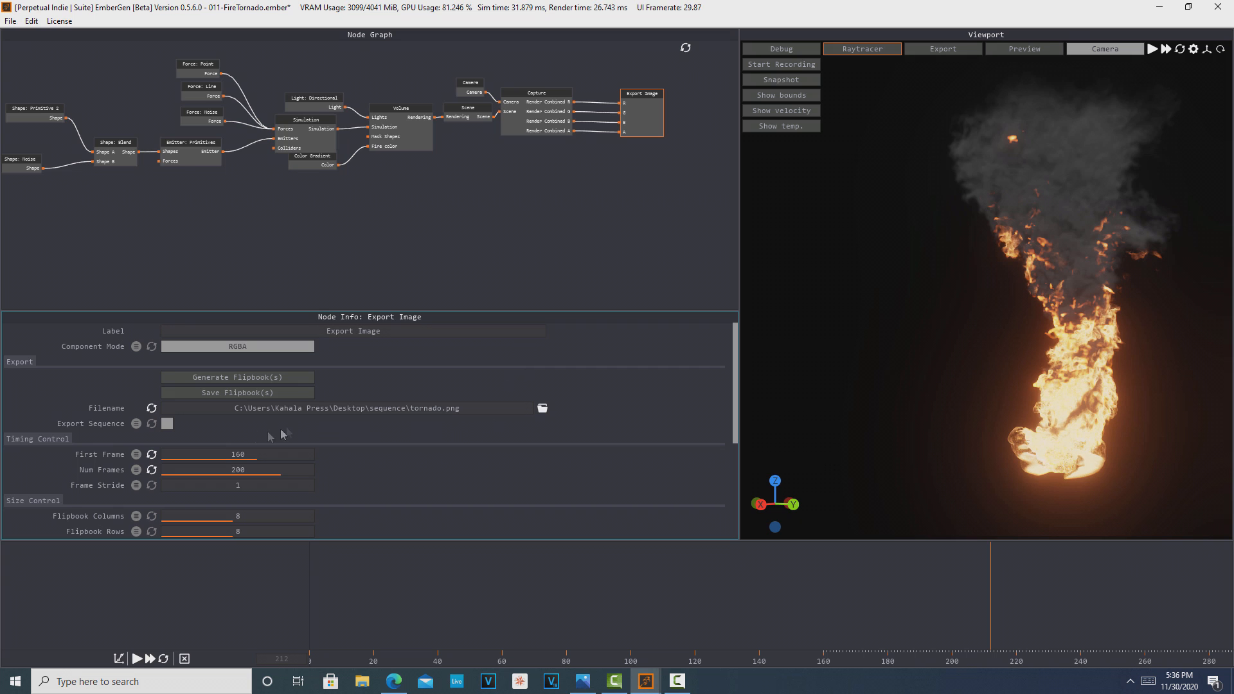
{"action": "left_click", "coordinate": [168, 424]}
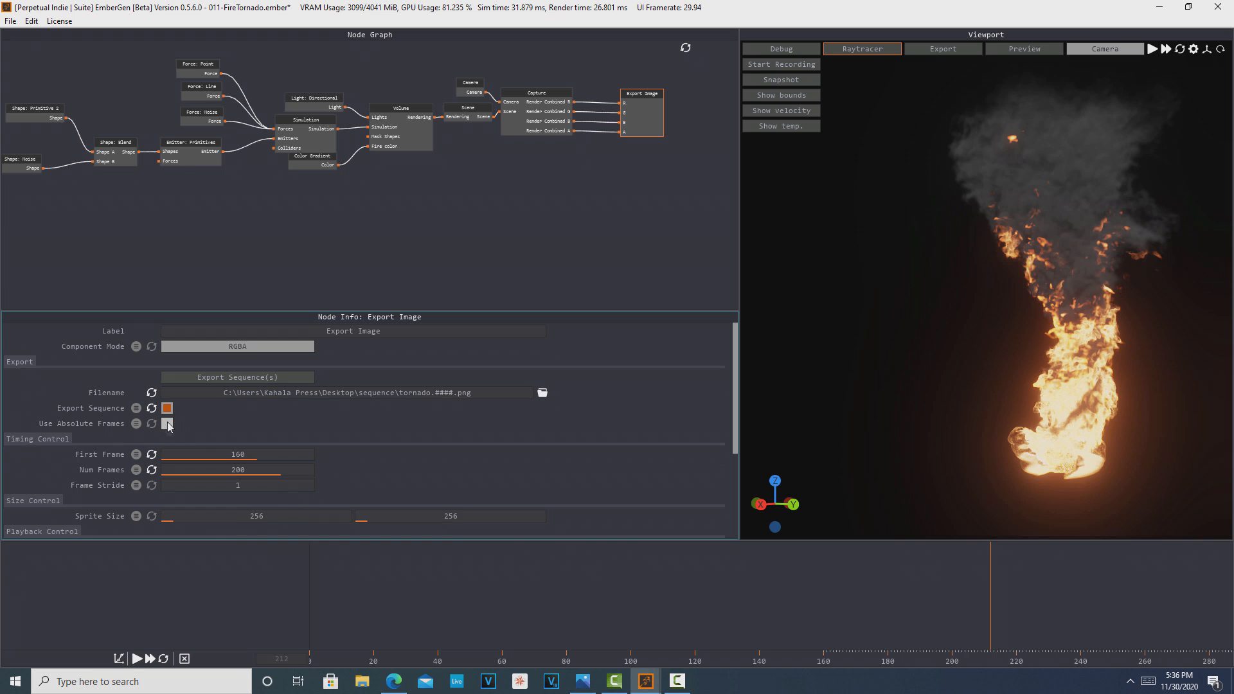
Step: Set the Sprite Size to 1024 by 1024 and export the image sequence
{"action": "scroll", "coordinate": [261, 426], "scroll_direction": "down", "scroll_amount": 2}
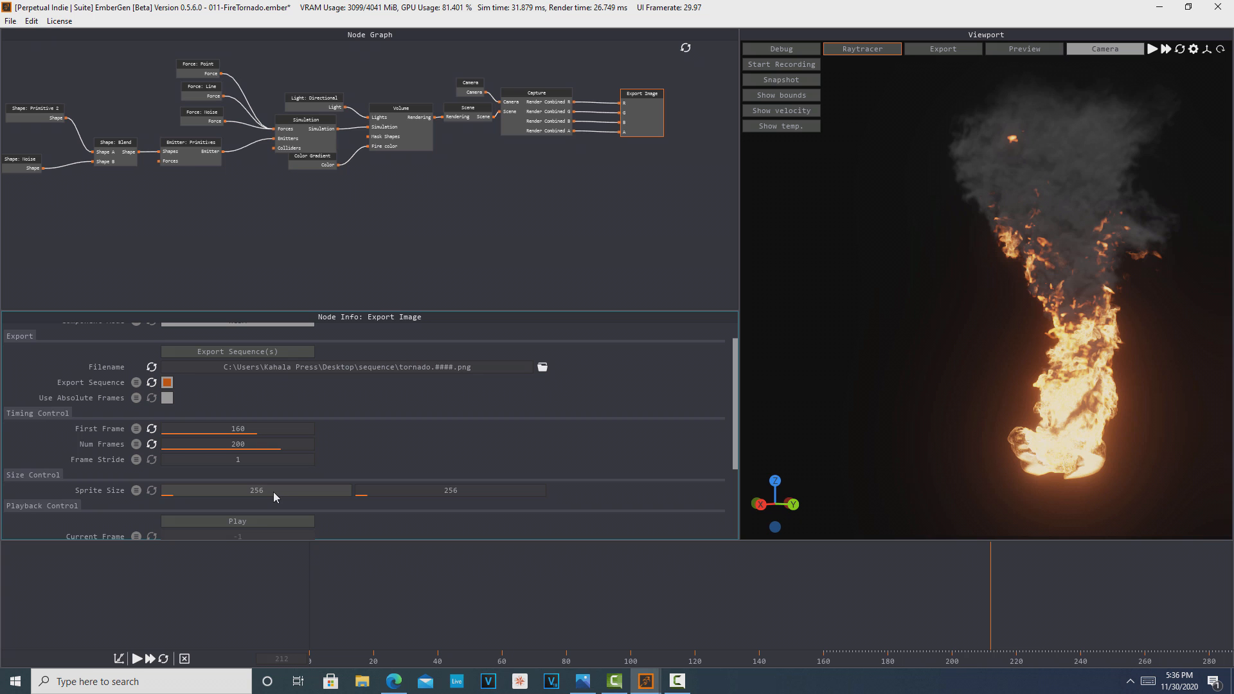
{"action": "double_click", "coordinate": [274, 492]}
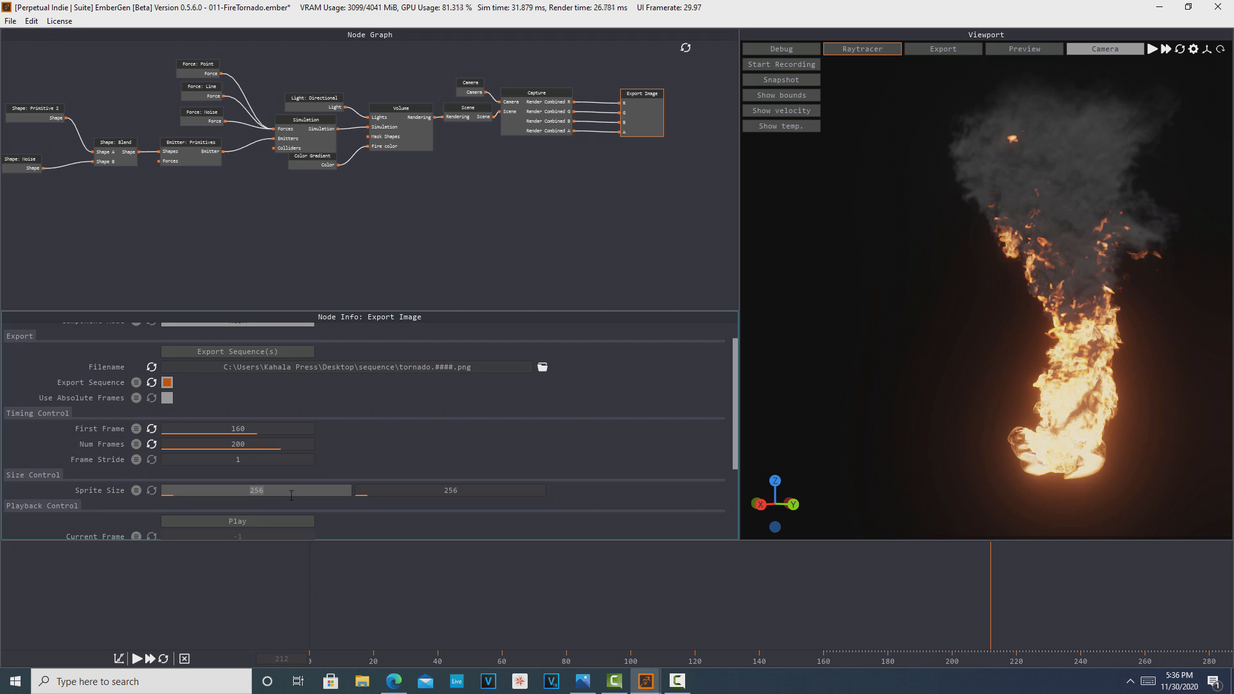
{"action": "type", "text": "1024"}
{"action": "key", "text": "Return"}
{"action": "double_click", "coordinate": [500, 493]}
{"action": "type", "text": "1024"}
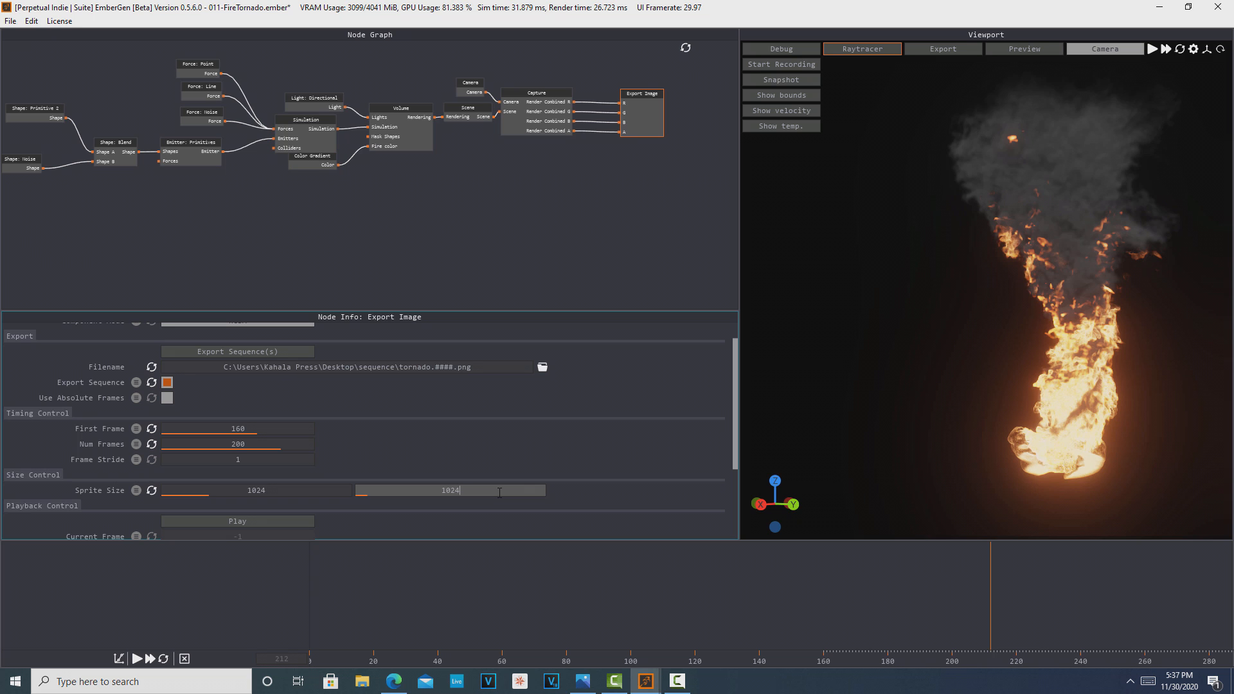
{"action": "key", "text": "Return"}
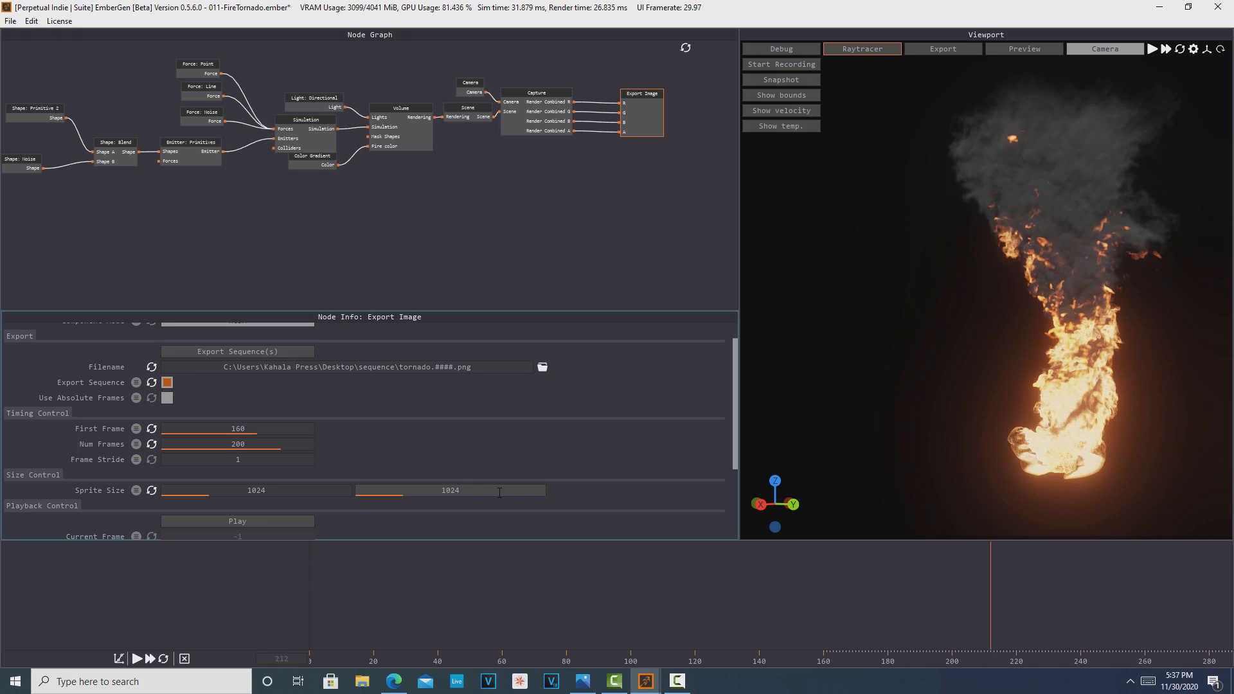
{"action": "scroll", "coordinate": [532, 454], "scroll_direction": "up", "scroll_amount": 1}
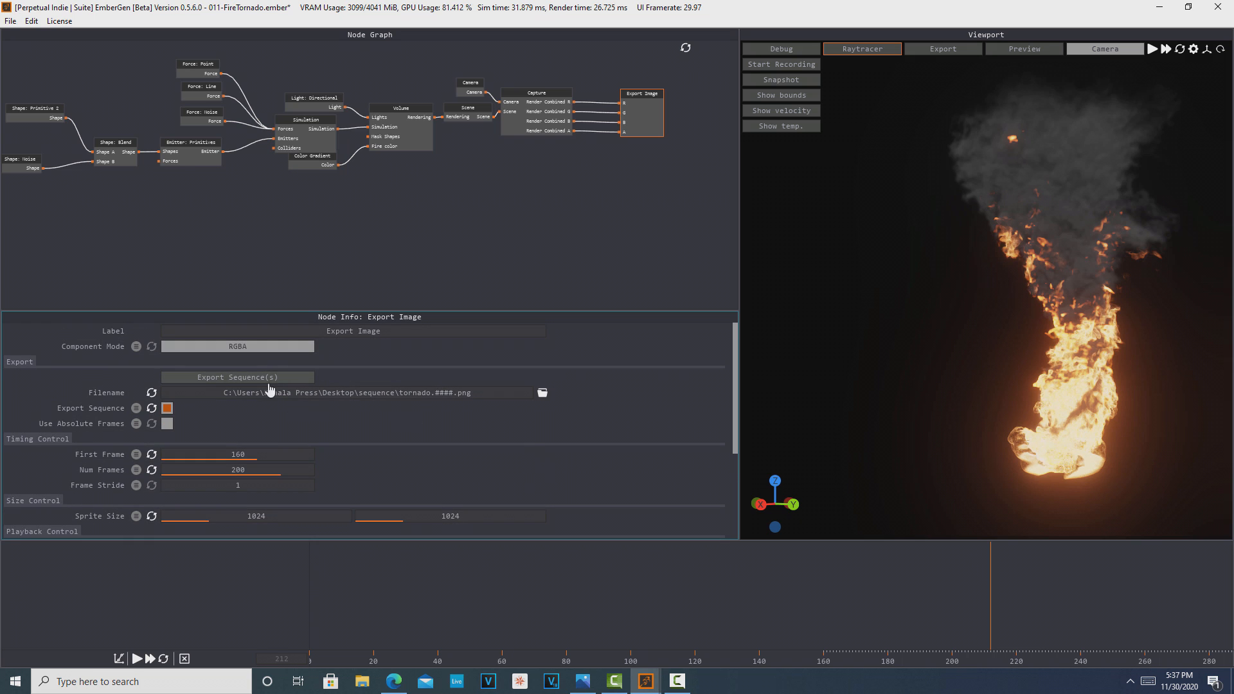
{"action": "left_click", "coordinate": [272, 379]}
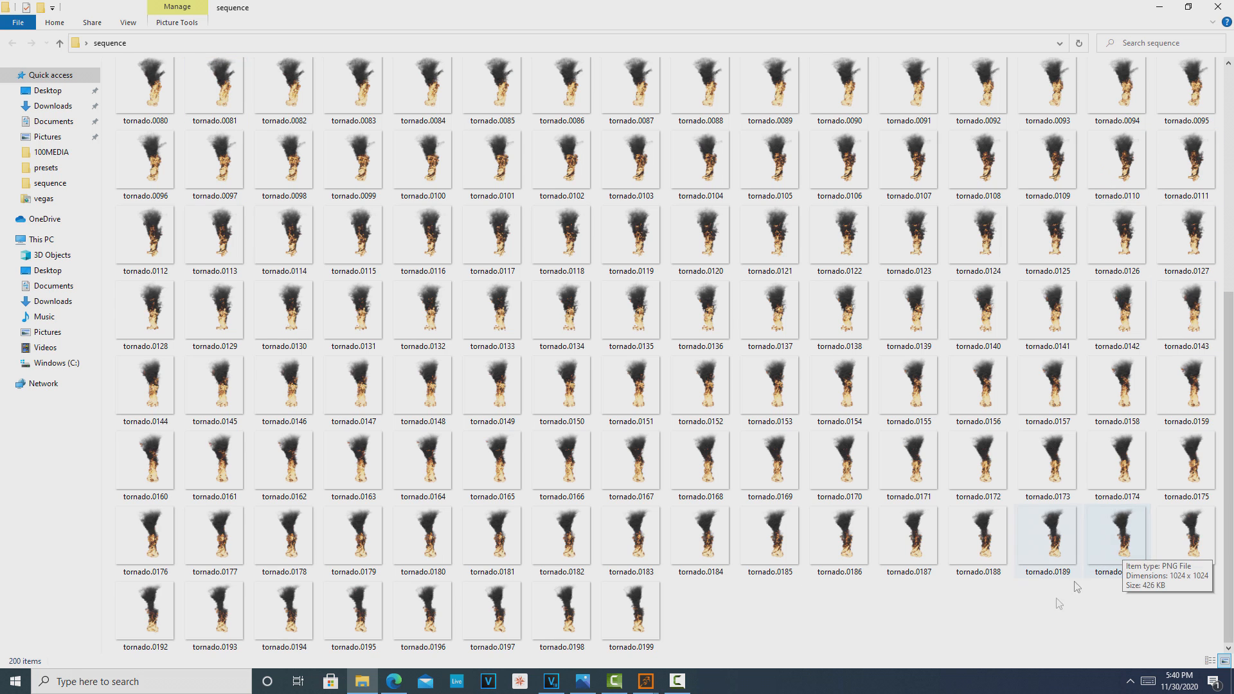
Step: Switch to VEGAS Pro and import tornado.0000 from the sequence folder as an image sequence with its default media properties
{"action": "left_click", "coordinate": [551, 681]}
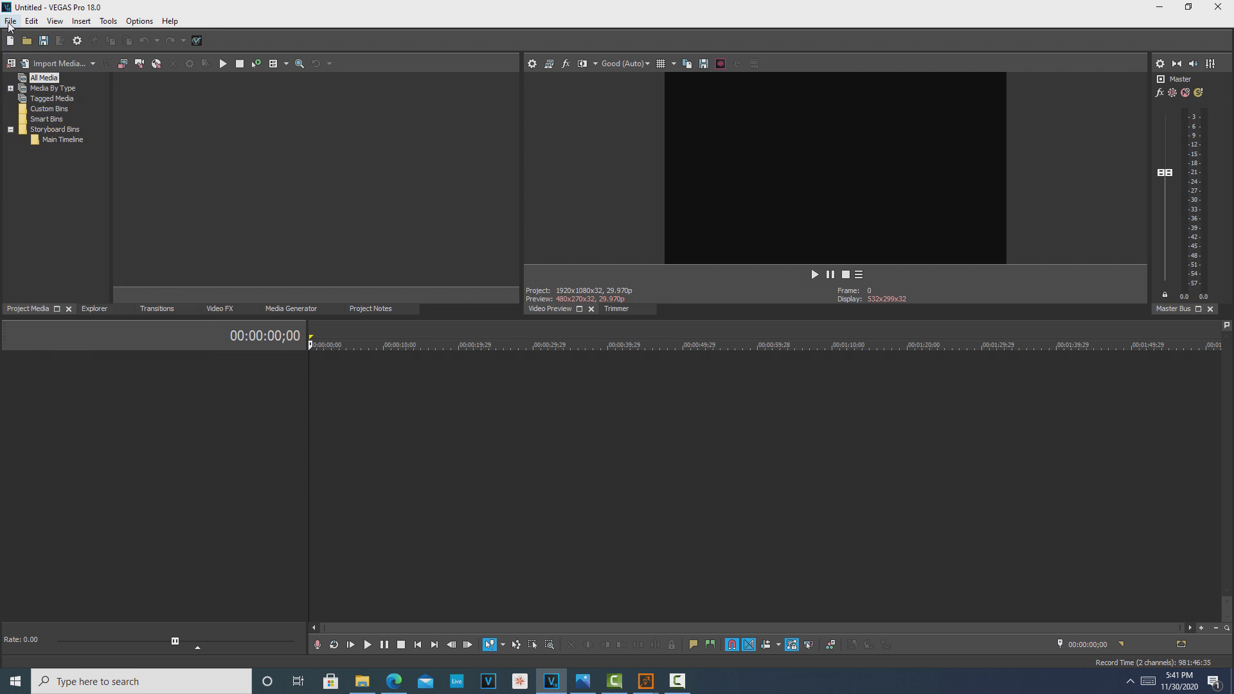
{"action": "left_click", "coordinate": [11, 22]}
{"action": "mouse_move", "coordinate": [39, 168]}
{"action": "left_click", "coordinate": [283, 167]}
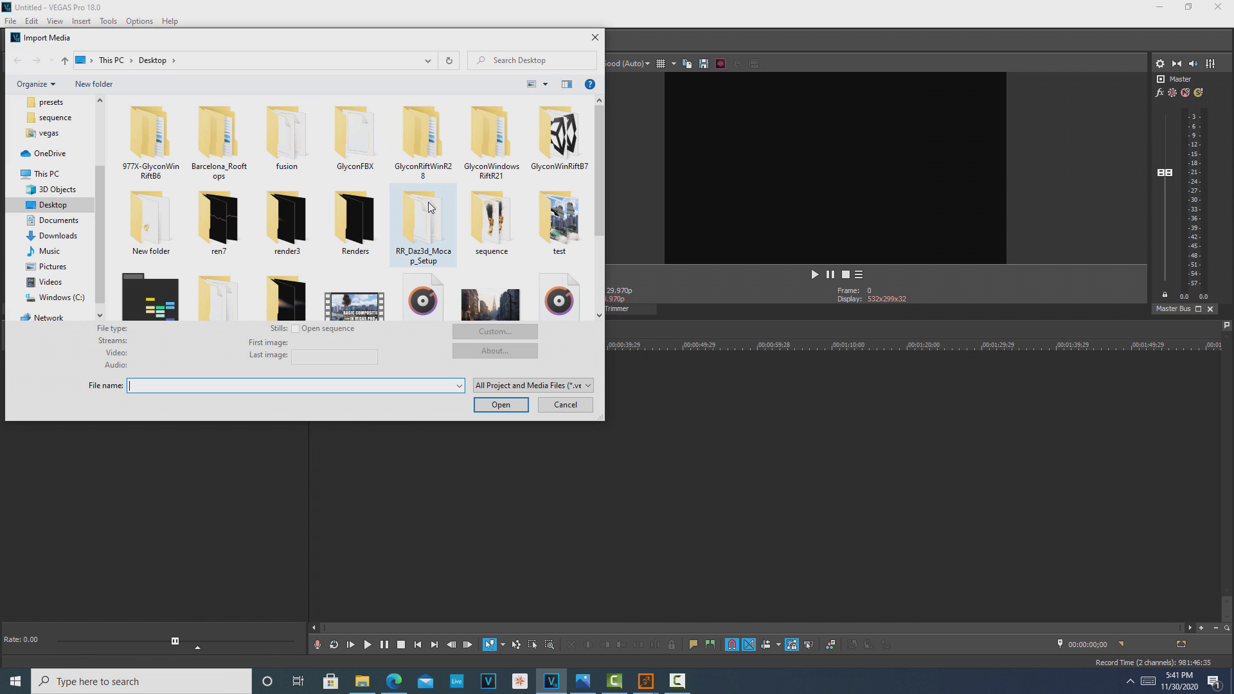
{"action": "double_click", "coordinate": [491, 222]}
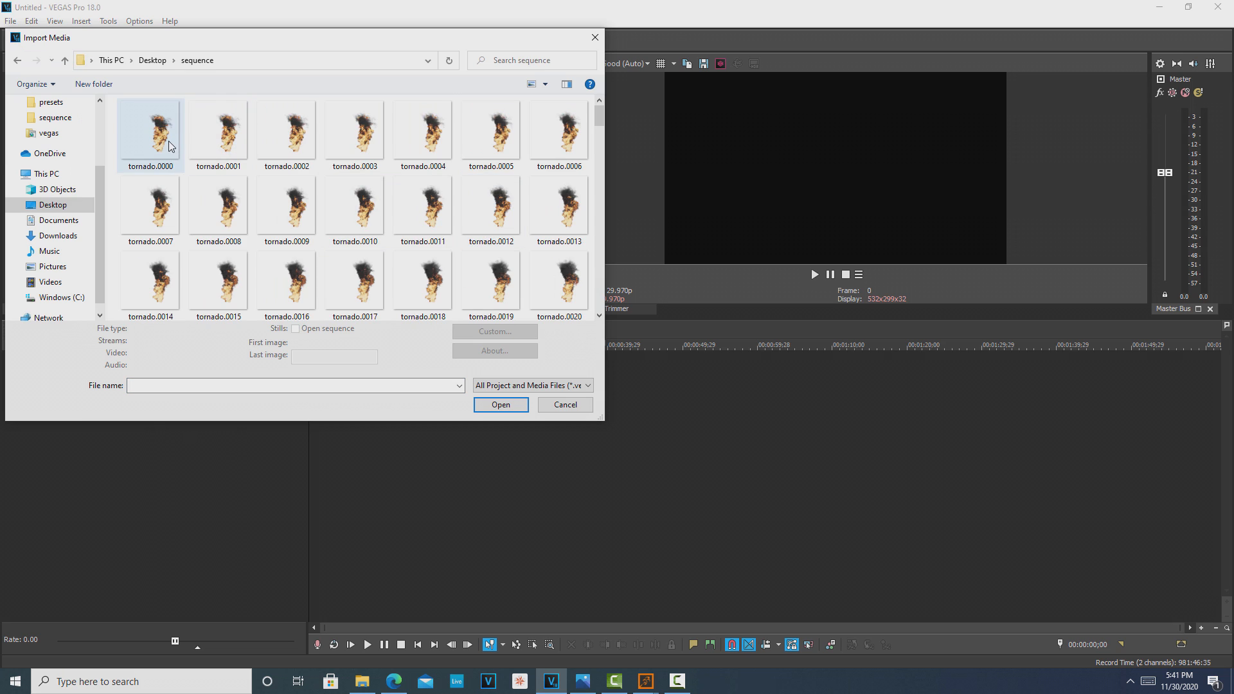
{"action": "left_click", "coordinate": [169, 146]}
{"action": "left_click", "coordinate": [295, 329]}
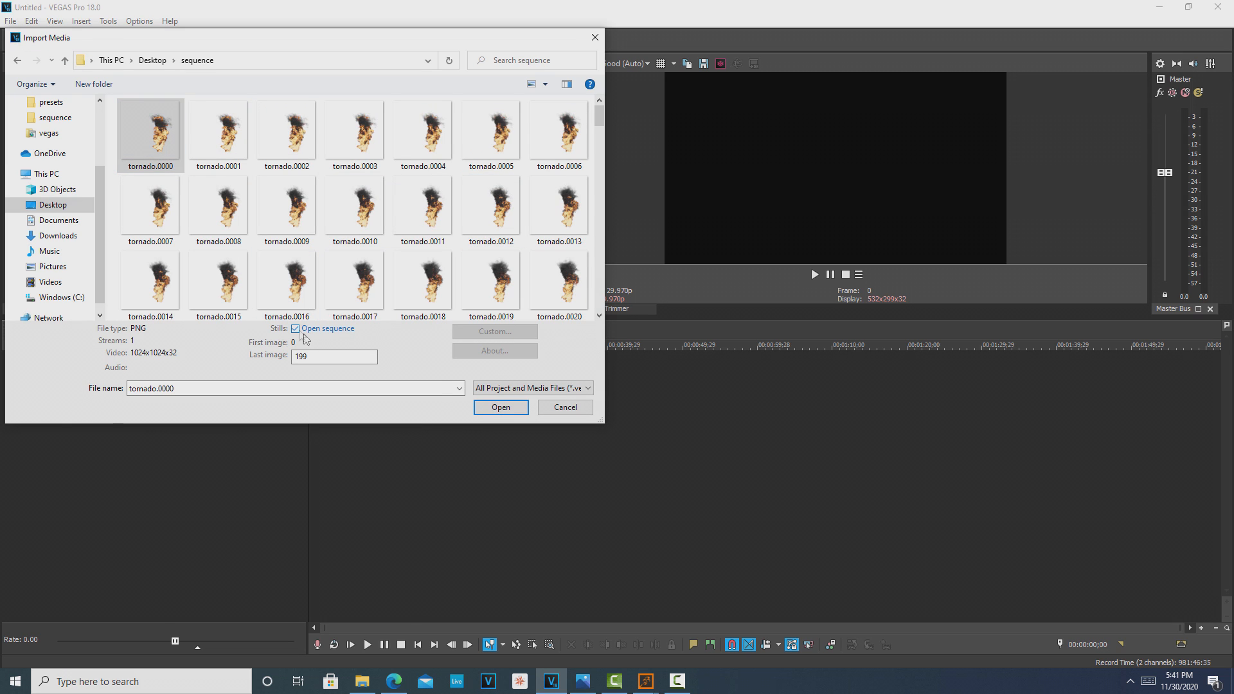
{"action": "left_click", "coordinate": [500, 407]}
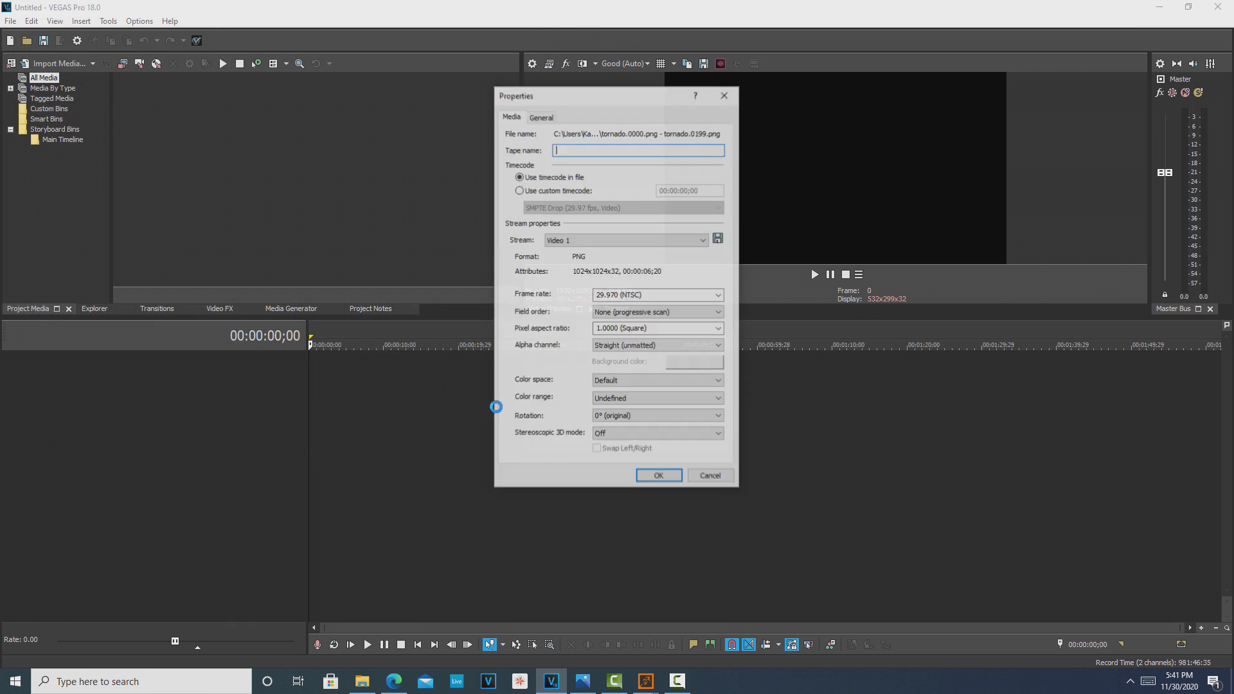
{"action": "left_click", "coordinate": [657, 476]}
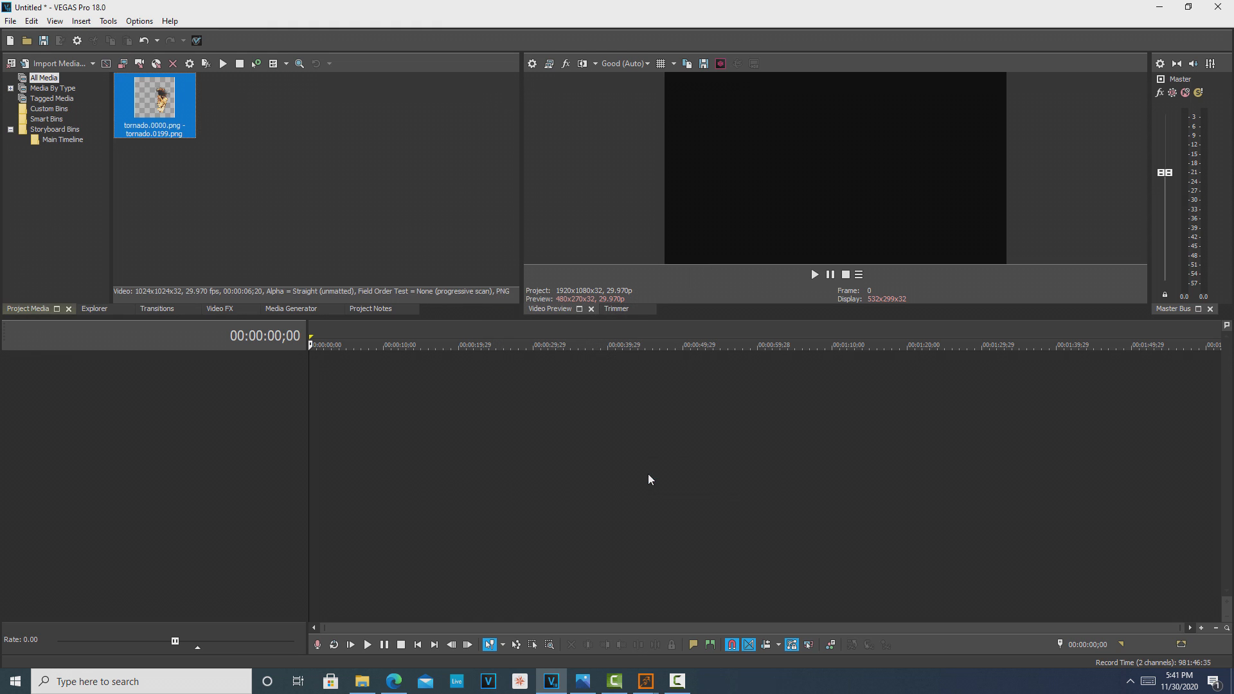
Step: Place the tornado sequence on the timeline at about 15 seconds and match the project video settings to the clip
{"action": "left_click", "coordinate": [78, 41]}
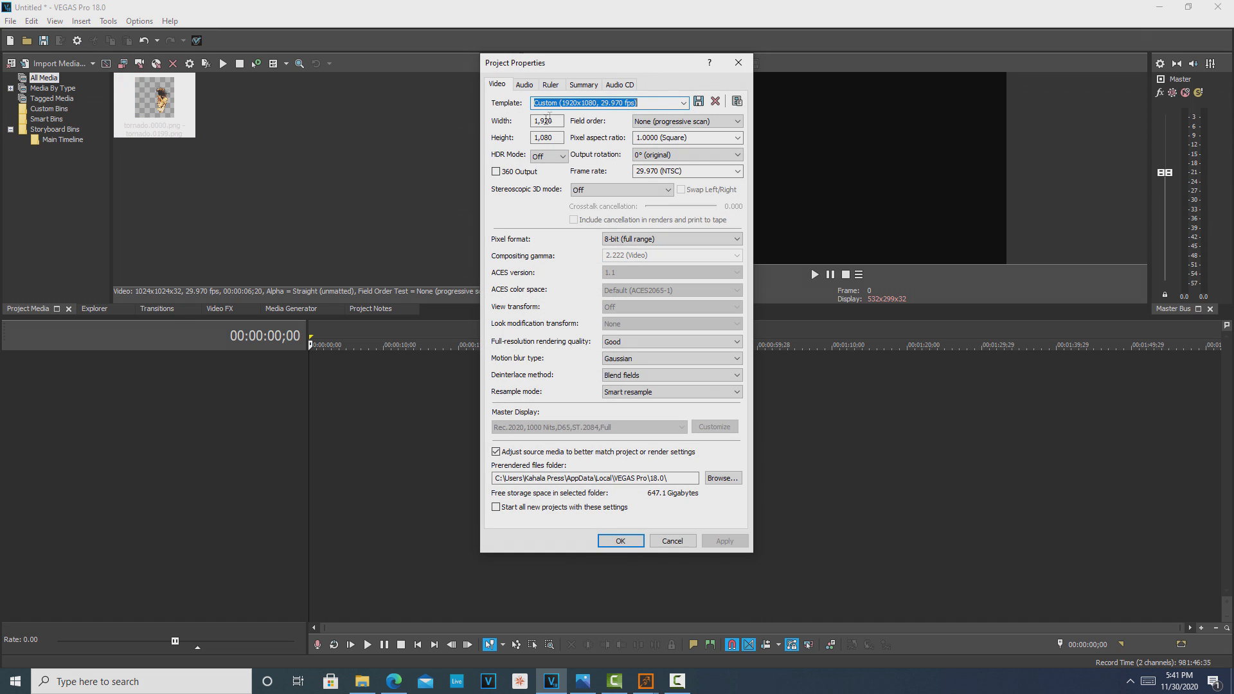
{"action": "left_click", "coordinate": [736, 63]}
{"action": "left_click_drag", "start_coordinate": [166, 128], "coordinate": [445, 409]}
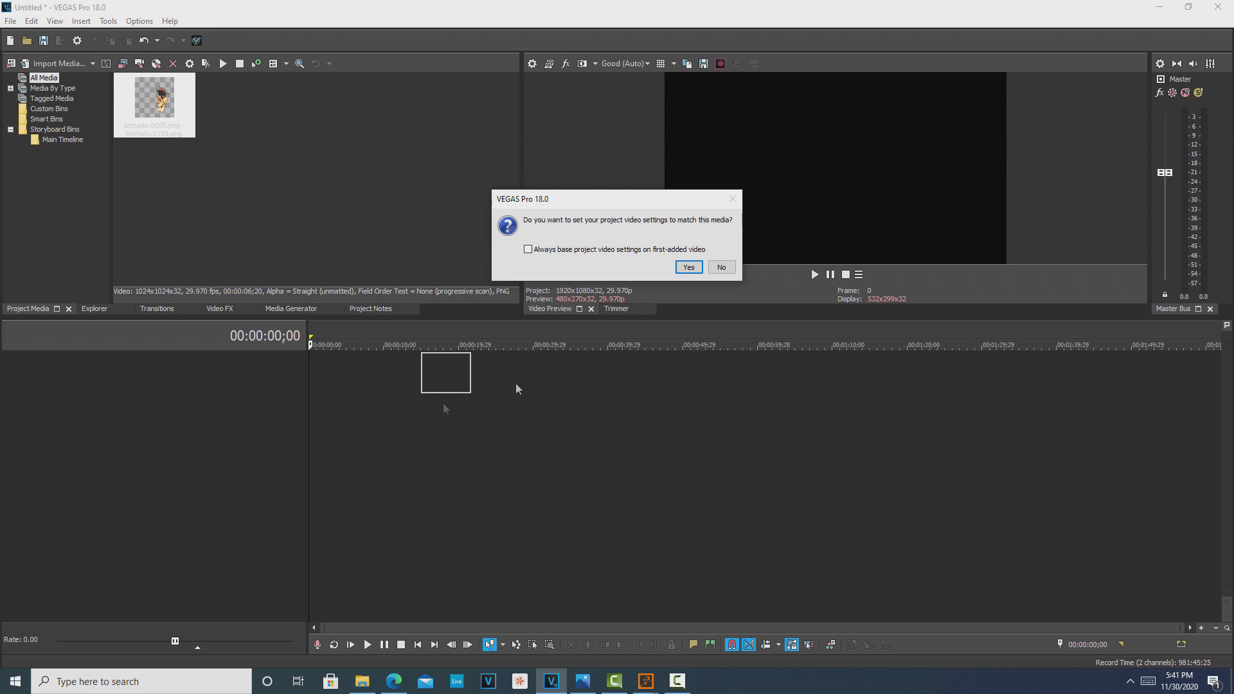
{"action": "left_click", "coordinate": [689, 266]}
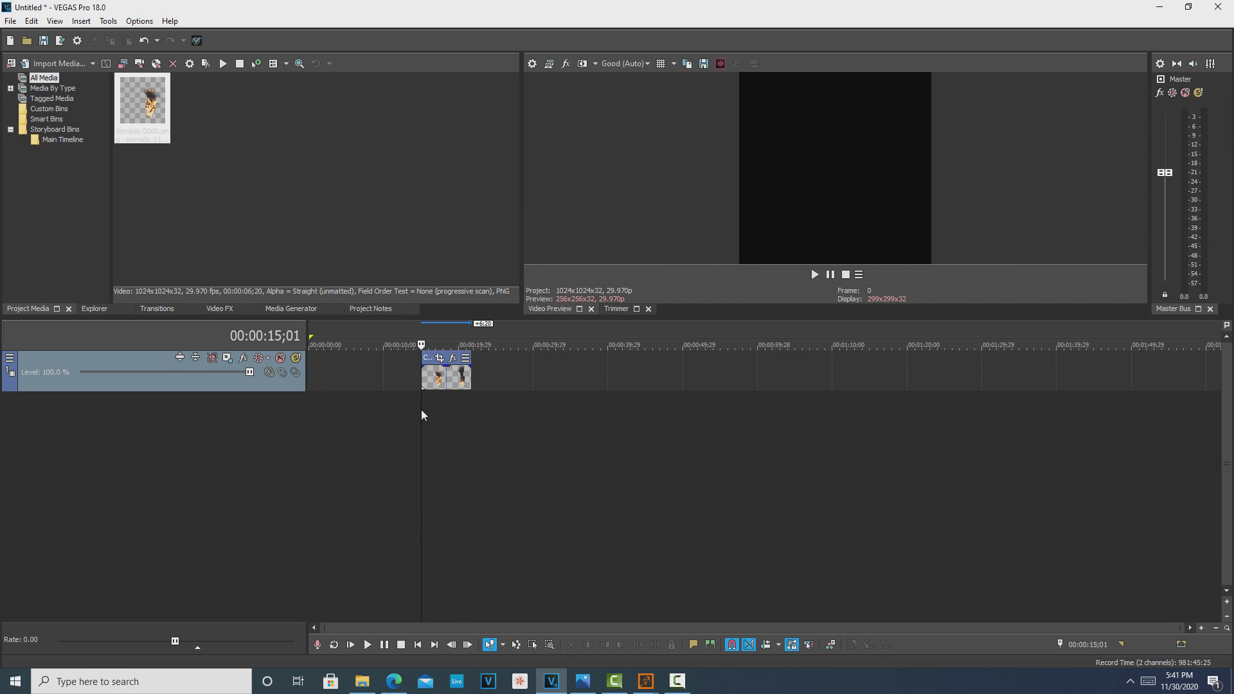
Step: Set the loop region to span the whole tornado clip and place the playhead at 00:00:17;26
{"action": "left_click", "coordinate": [422, 411]}
{"action": "scroll", "coordinate": [567, 450], "scroll_direction": "up", "scroll_amount": 3}
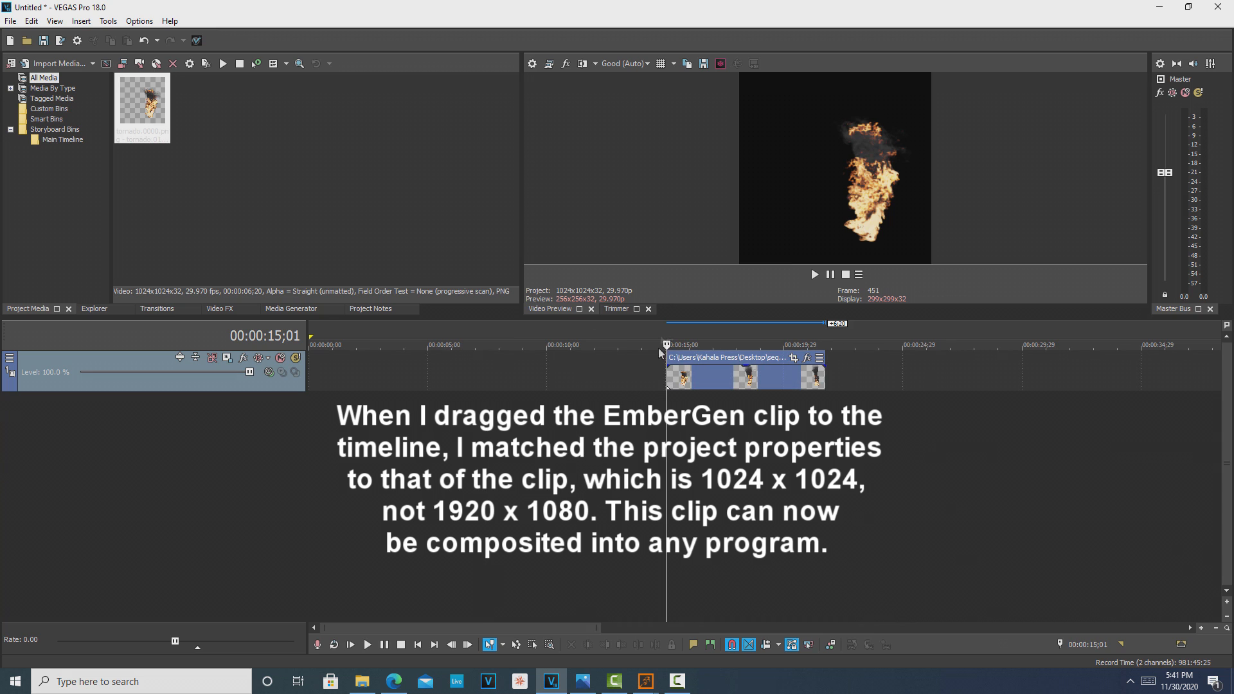
{"action": "left_click_drag", "start_coordinate": [667, 335], "coordinate": [826, 335]}
{"action": "left_click", "coordinate": [734, 449]}
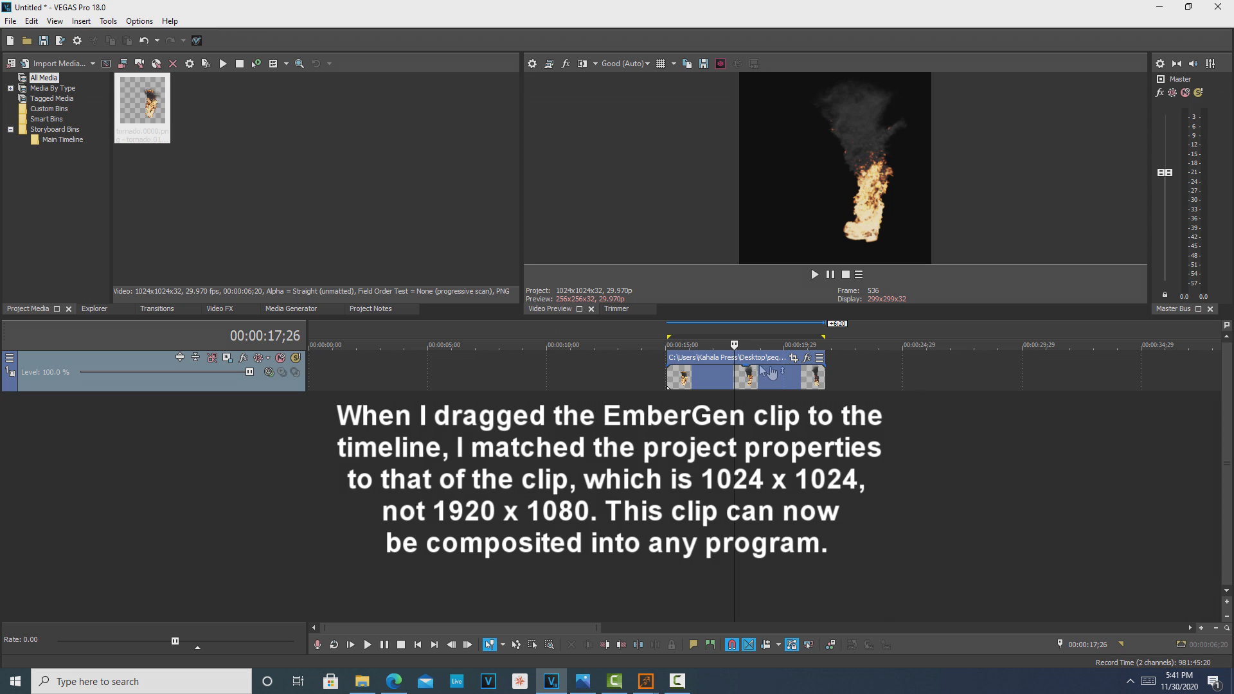
{"action": "left_click", "coordinate": [10, 20]}
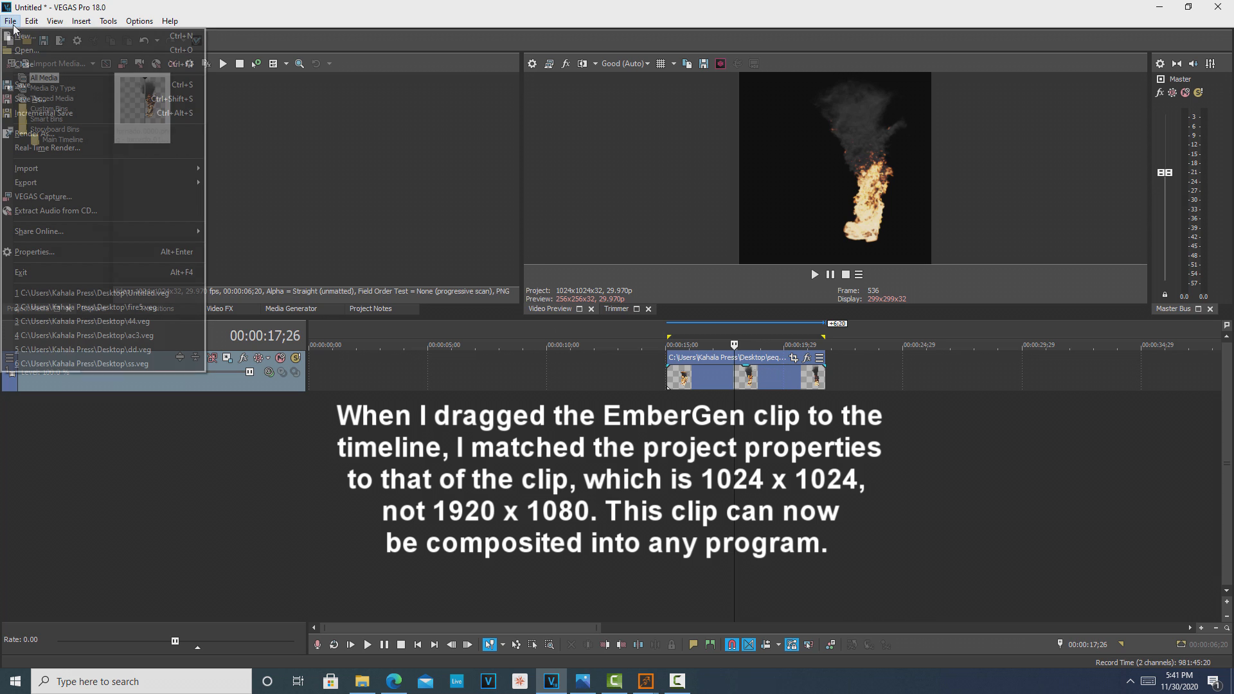
{"action": "left_click", "coordinate": [57, 140]}
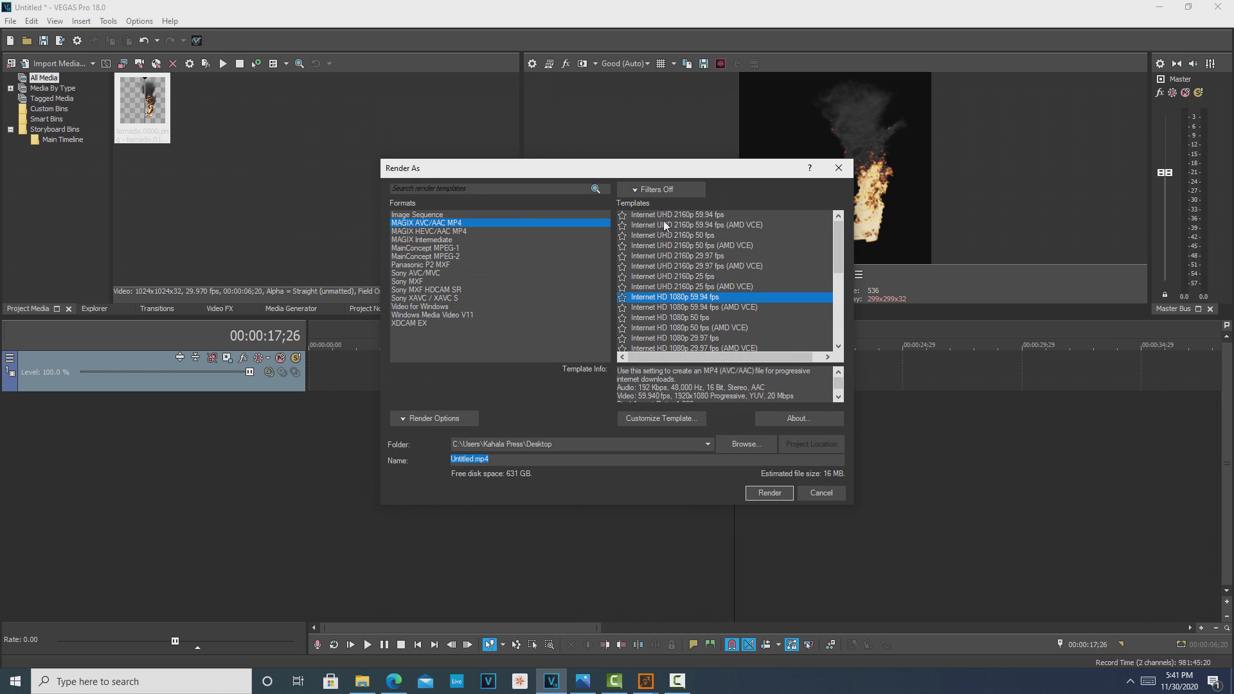
{"action": "left_click", "coordinate": [835, 494]}
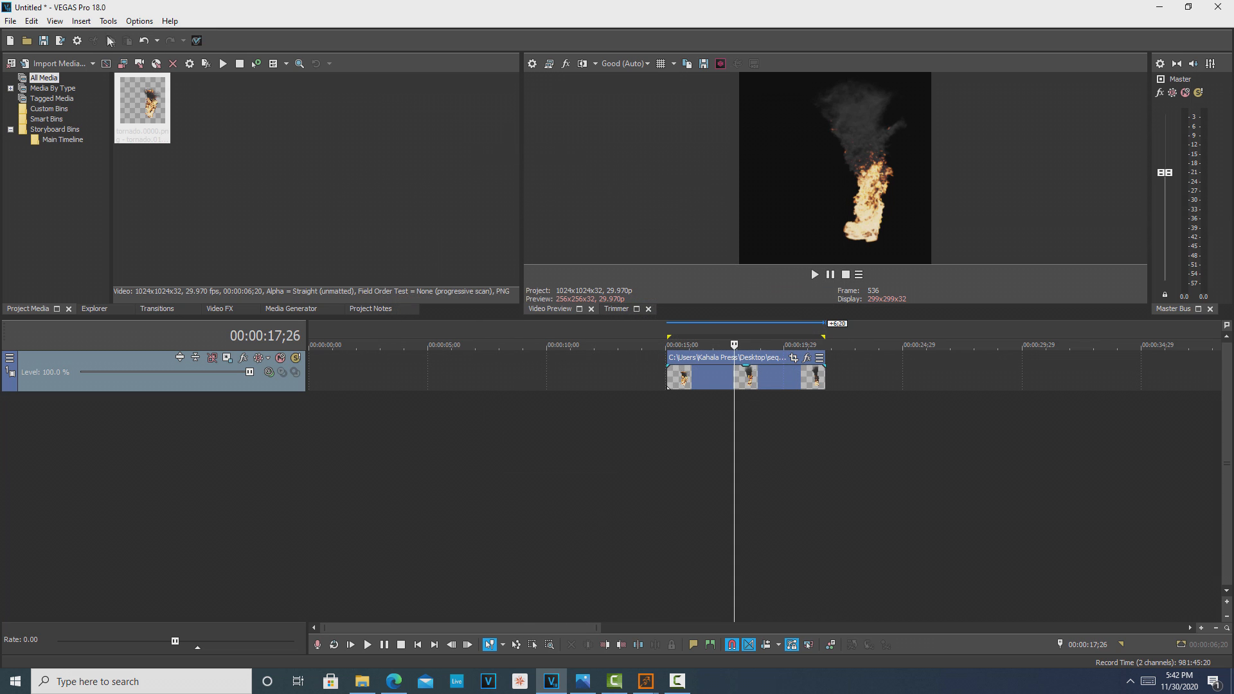
Step: Set the project's pixel format to 32-bit floating point (video levels) and its full-resolution rendering quality to Best
{"action": "left_click", "coordinate": [78, 41]}
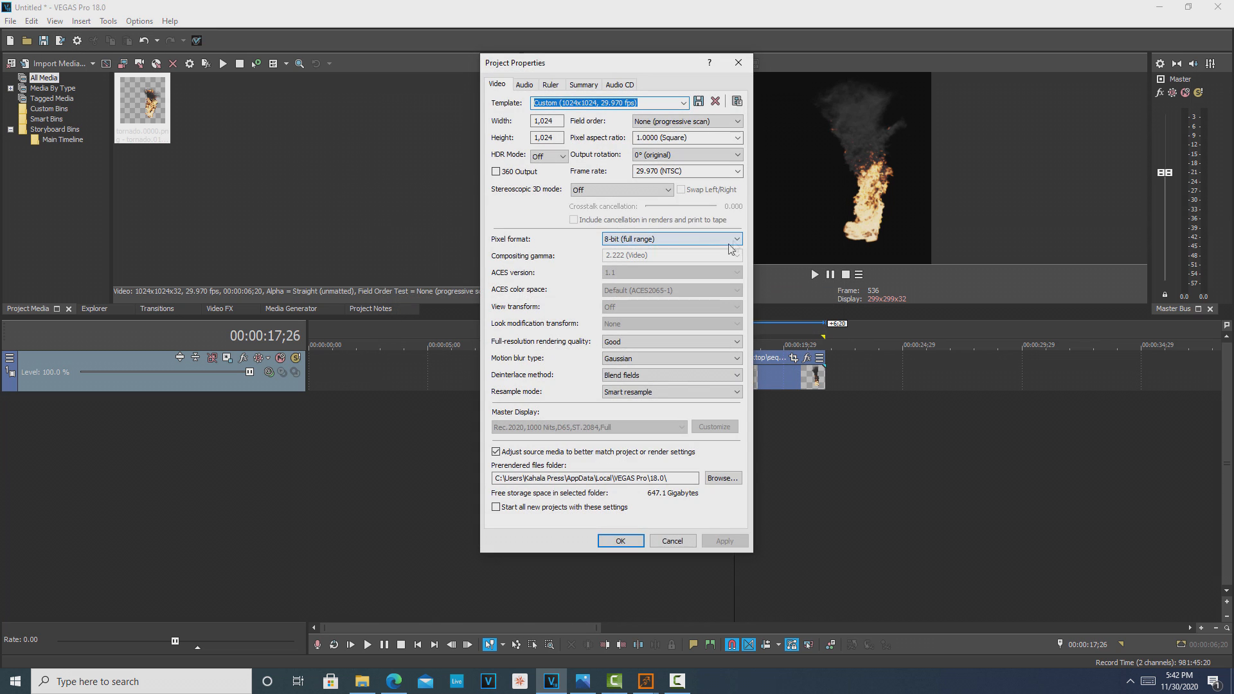
{"action": "left_click", "coordinate": [723, 240]}
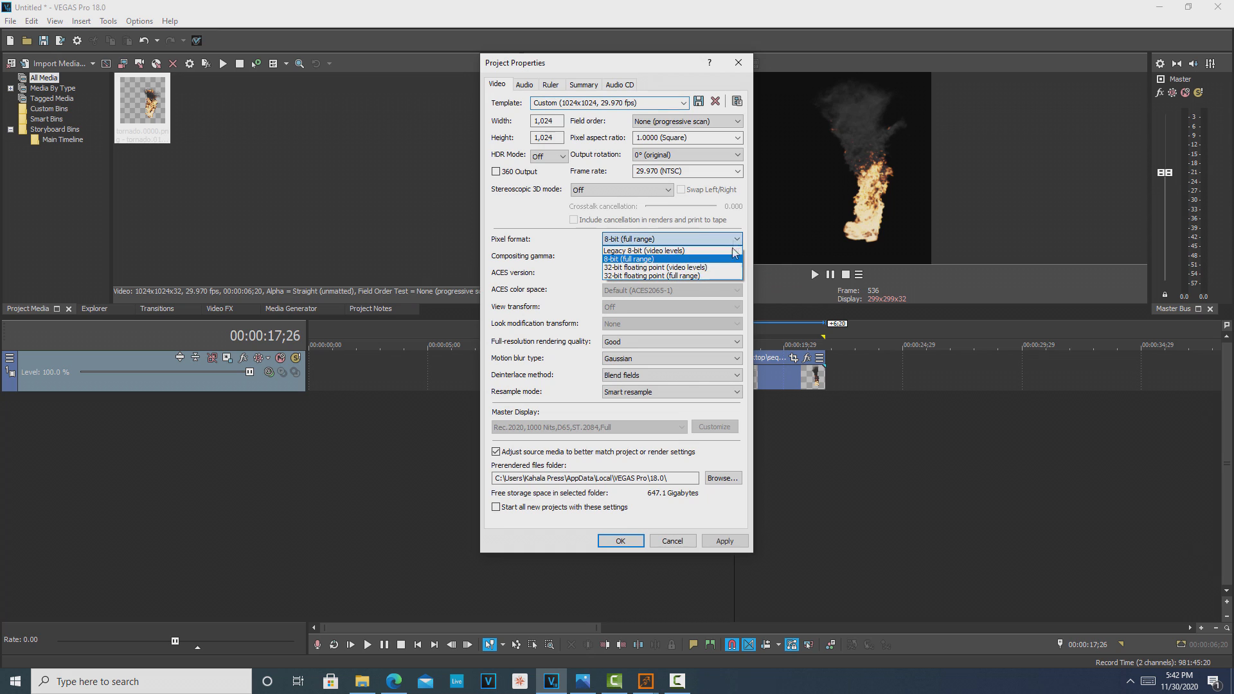
{"action": "left_click", "coordinate": [695, 269]}
{"action": "left_click", "coordinate": [736, 341]}
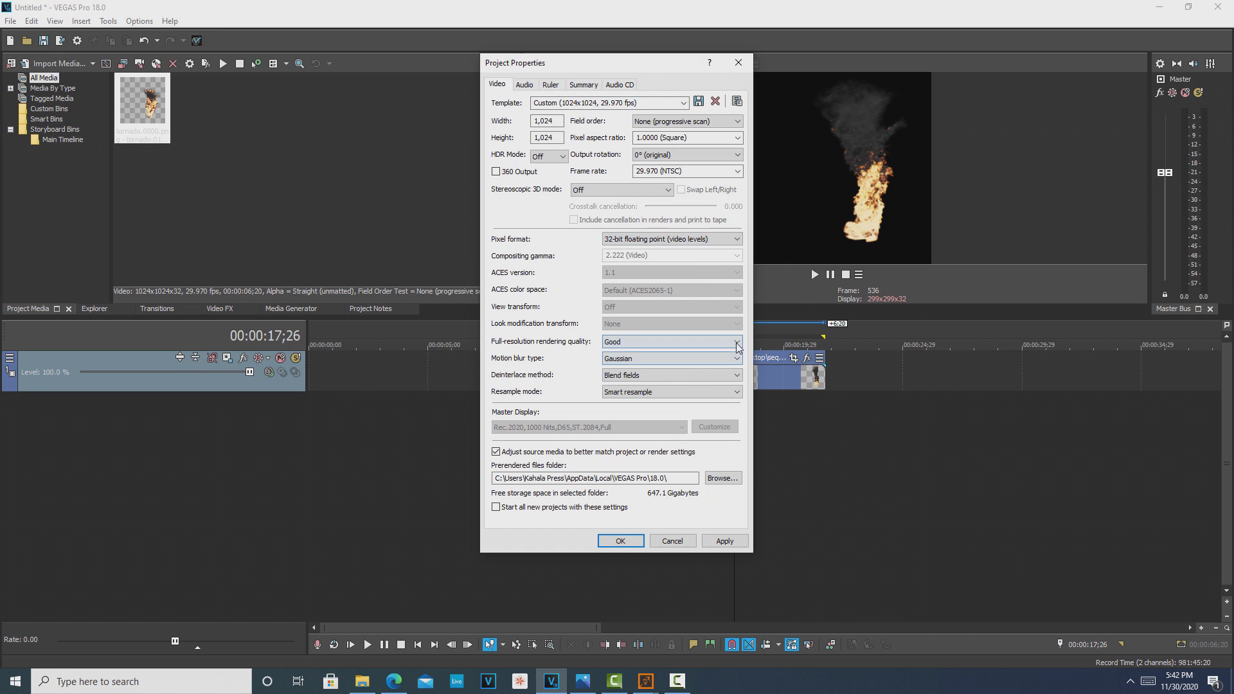
{"action": "left_click", "coordinate": [703, 380]}
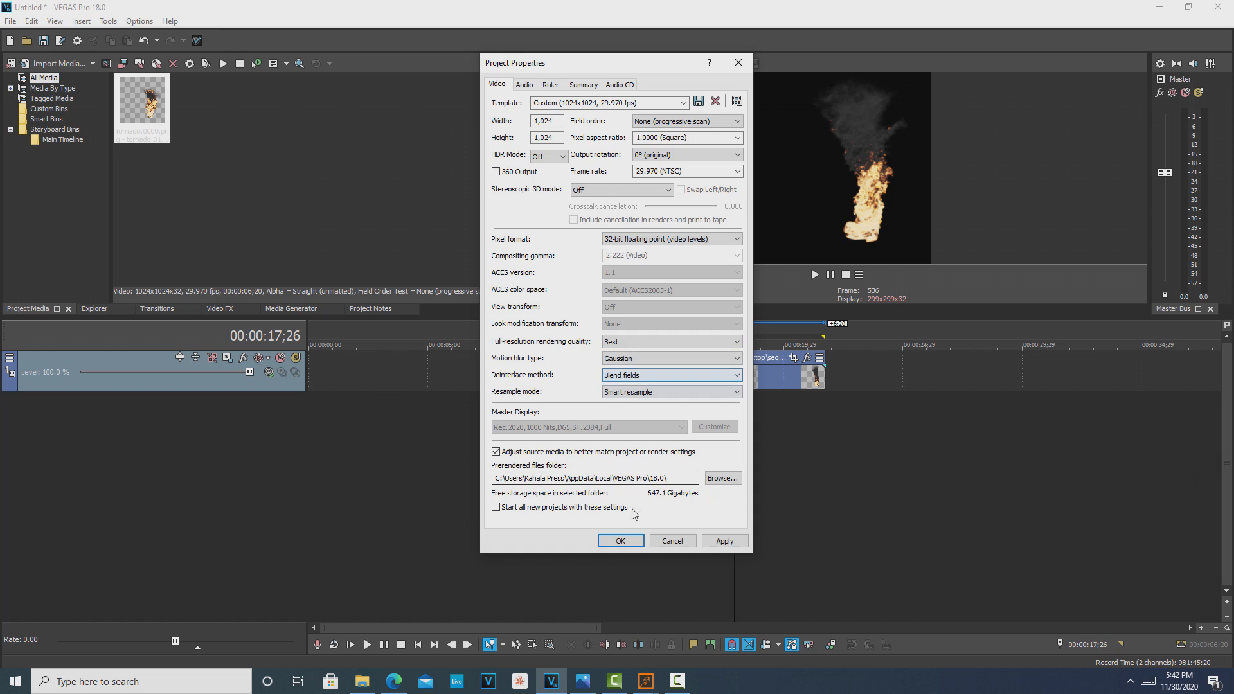
{"action": "left_click", "coordinate": [620, 541]}
Step: Render the clip as fire_test in MAGIX AVC/AAC MP4 format with the Internet HD 1080p 29.97 fps (AMD VCE) template
{"action": "left_click", "coordinate": [10, 21]}
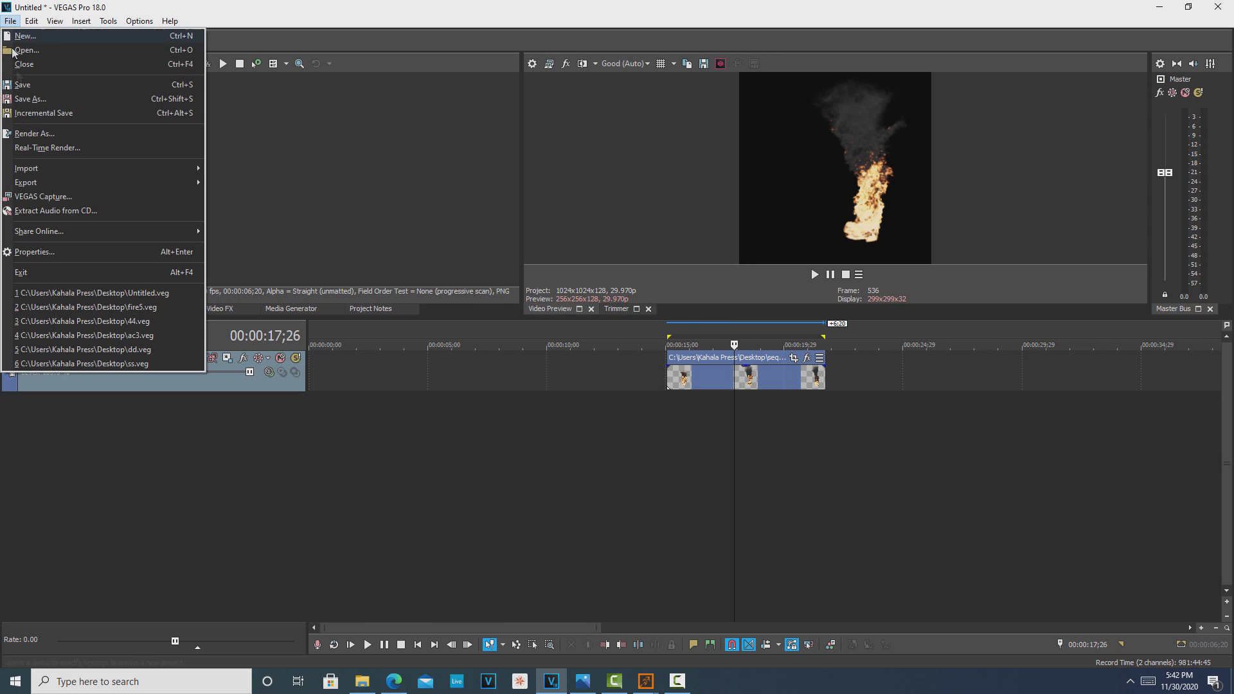
{"action": "left_click", "coordinate": [37, 134]}
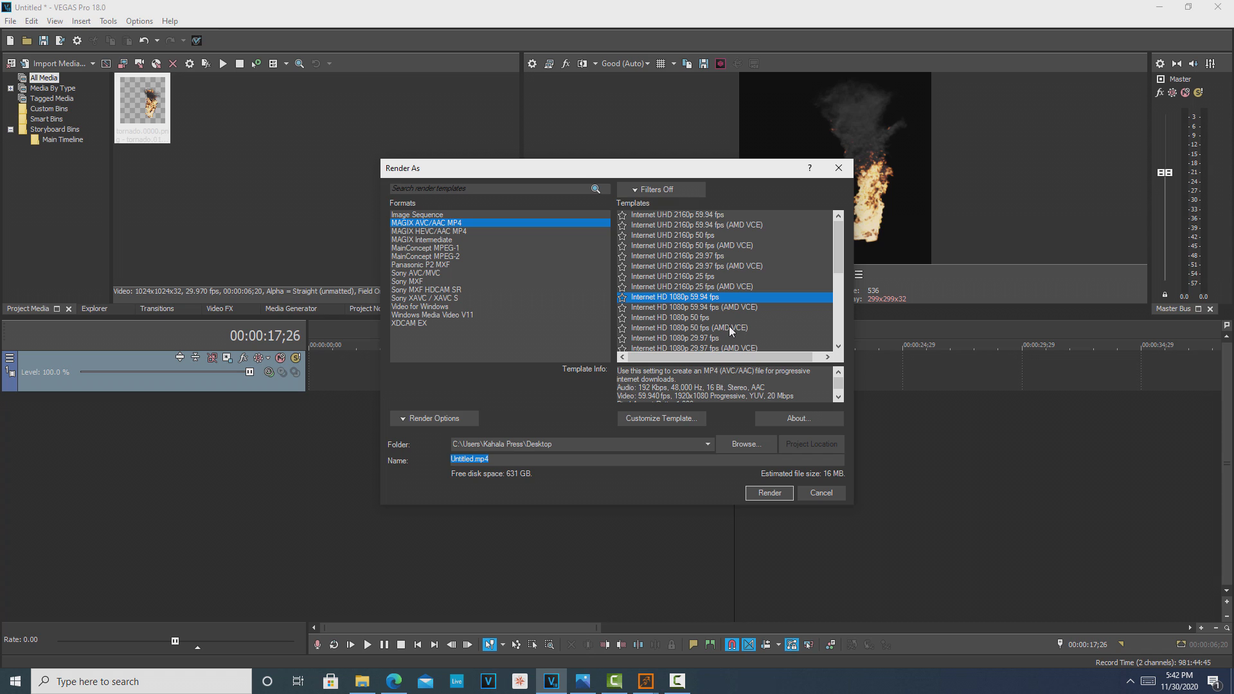
{"action": "scroll", "coordinate": [729, 326], "scroll_direction": "down", "scroll_amount": 1}
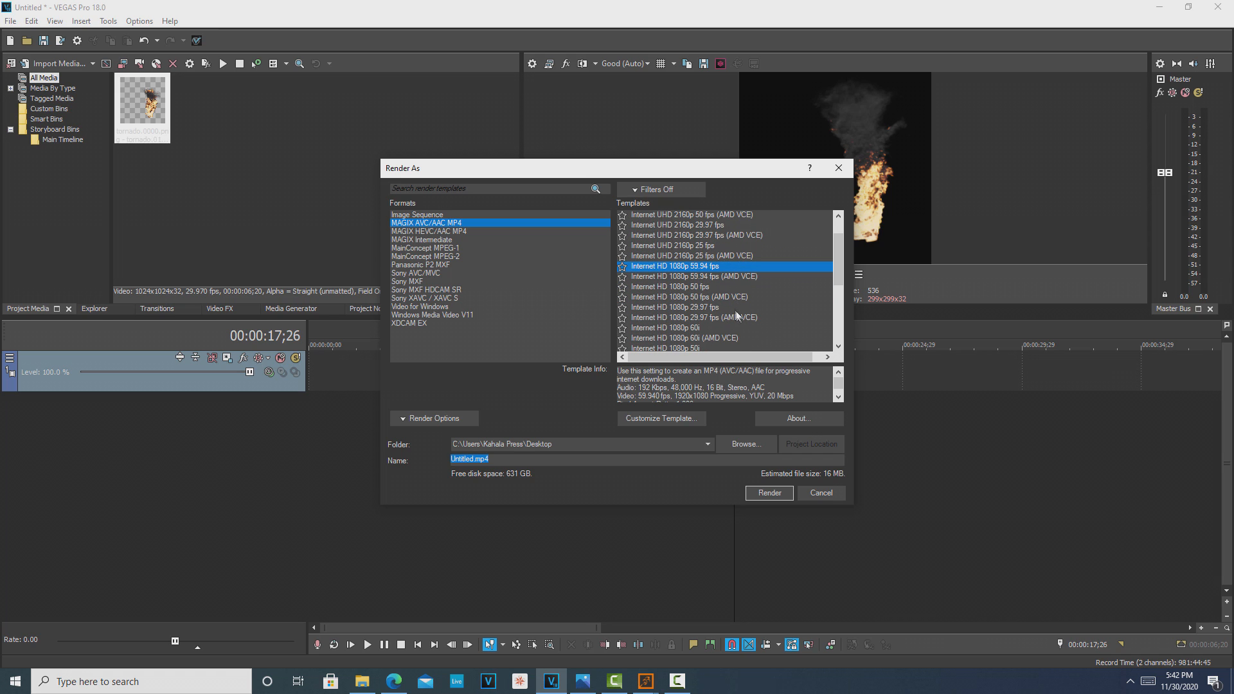
{"action": "left_click", "coordinate": [736, 319]}
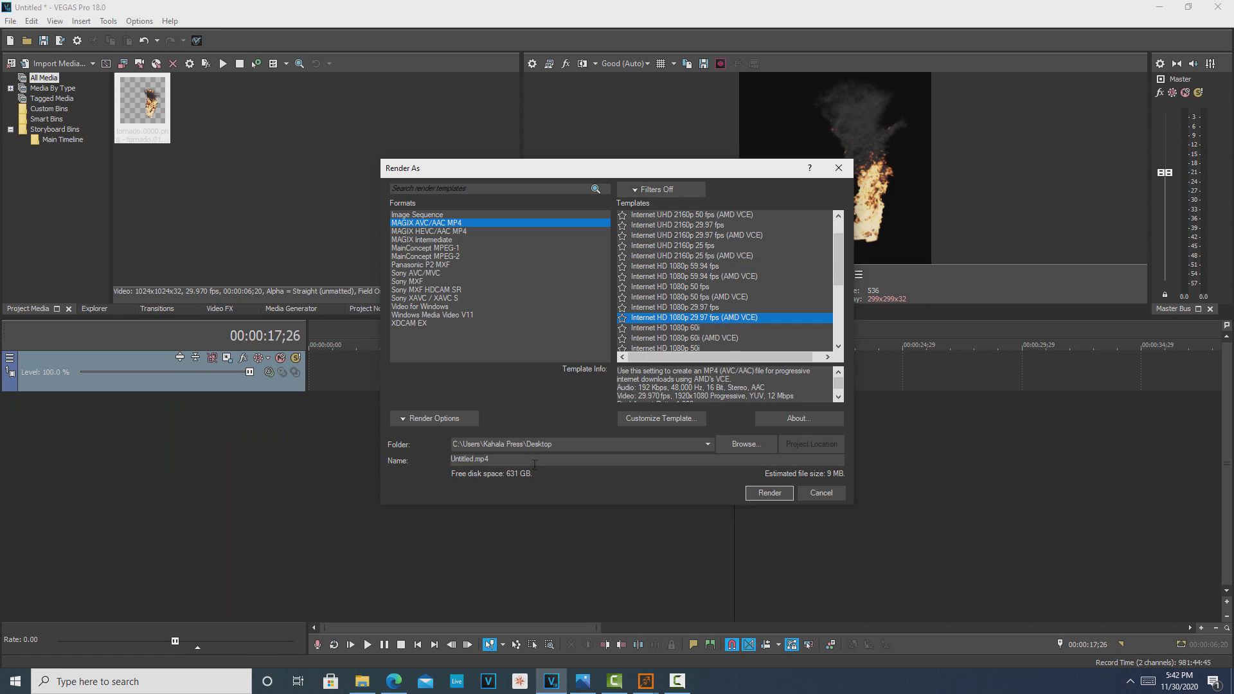
{"action": "type", "text": "fire_test"}
{"action": "left_click", "coordinate": [757, 496]}
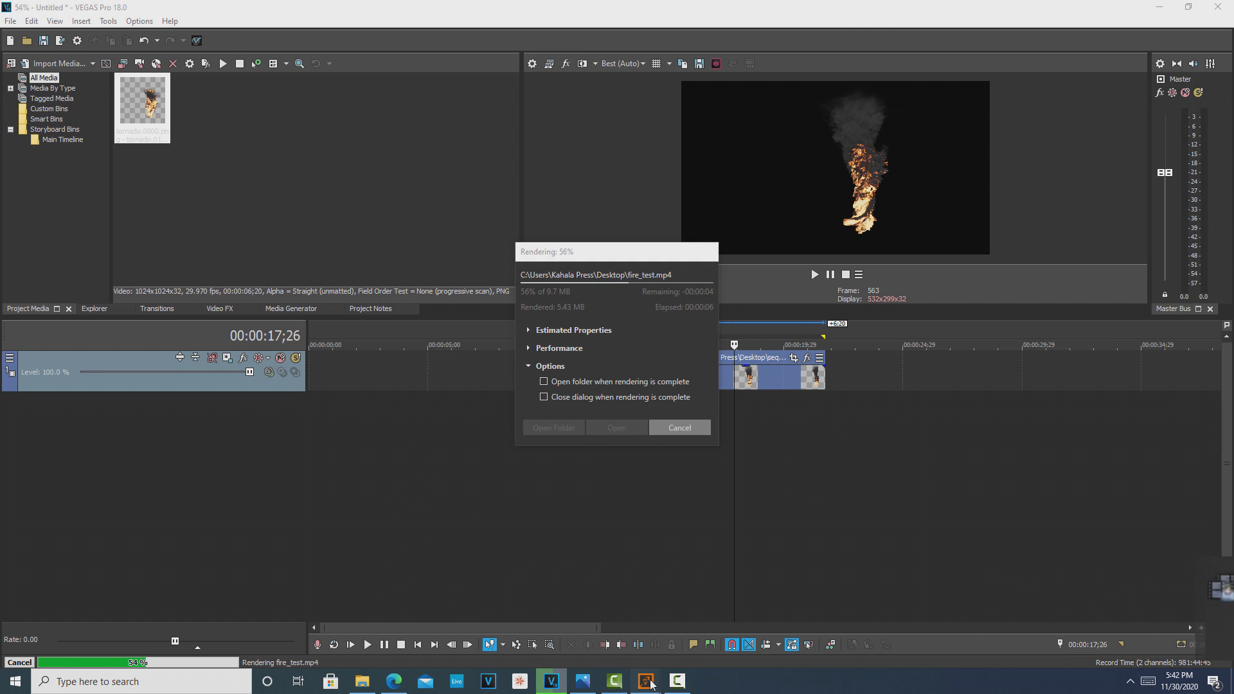
Step: Switch back to EmberGen and display the Simulation node's settings
{"action": "mouse_move", "coordinate": [645, 680]}
{"action": "left_click", "coordinate": [686, 627]}
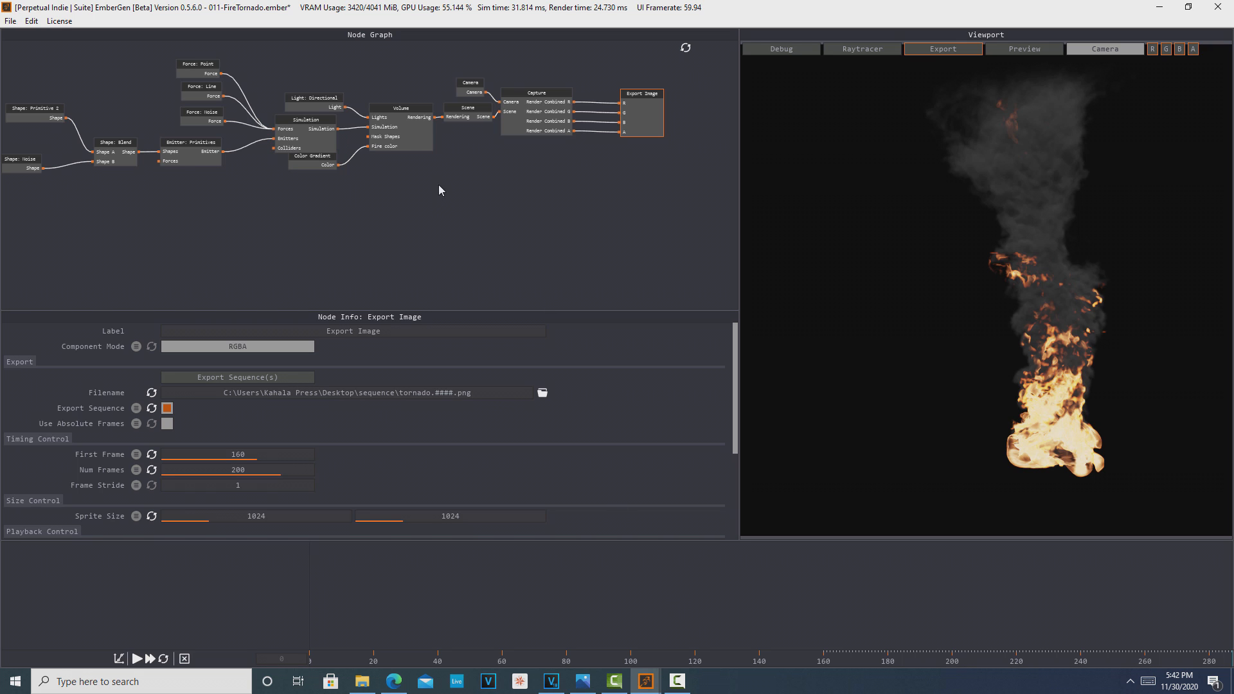
{"action": "left_click", "coordinate": [418, 134]}
{"action": "left_click", "coordinate": [315, 146]}
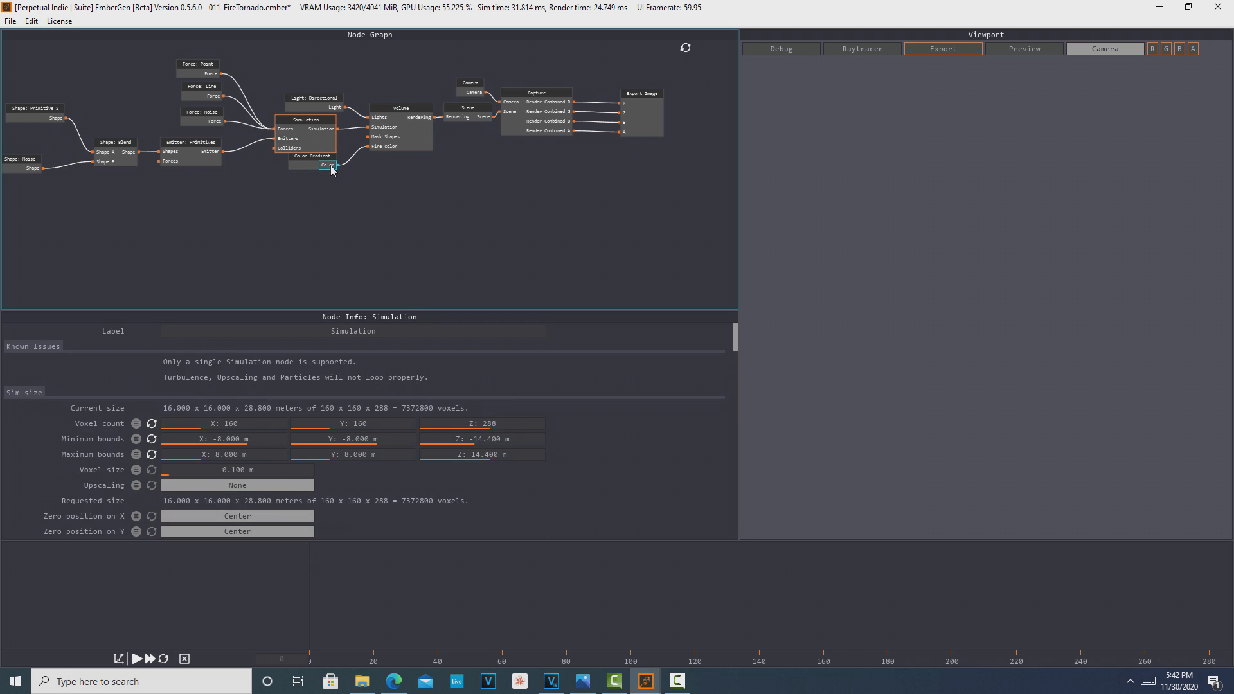